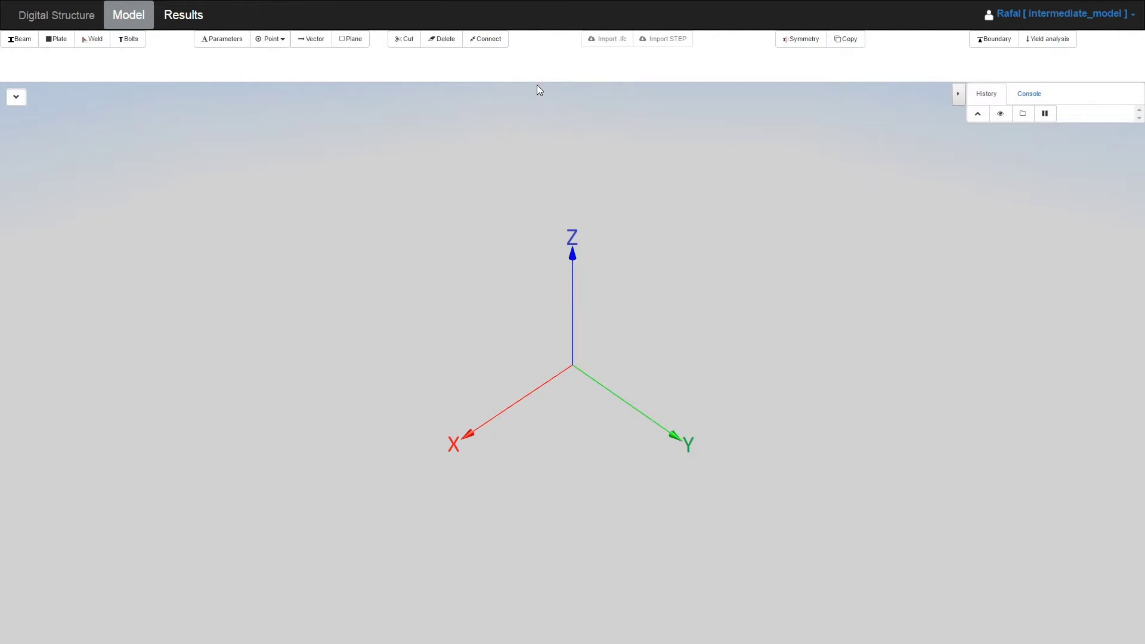
Create a vertical HE 200 beam named Column with its base snapped to the origin
left_click(21, 39)
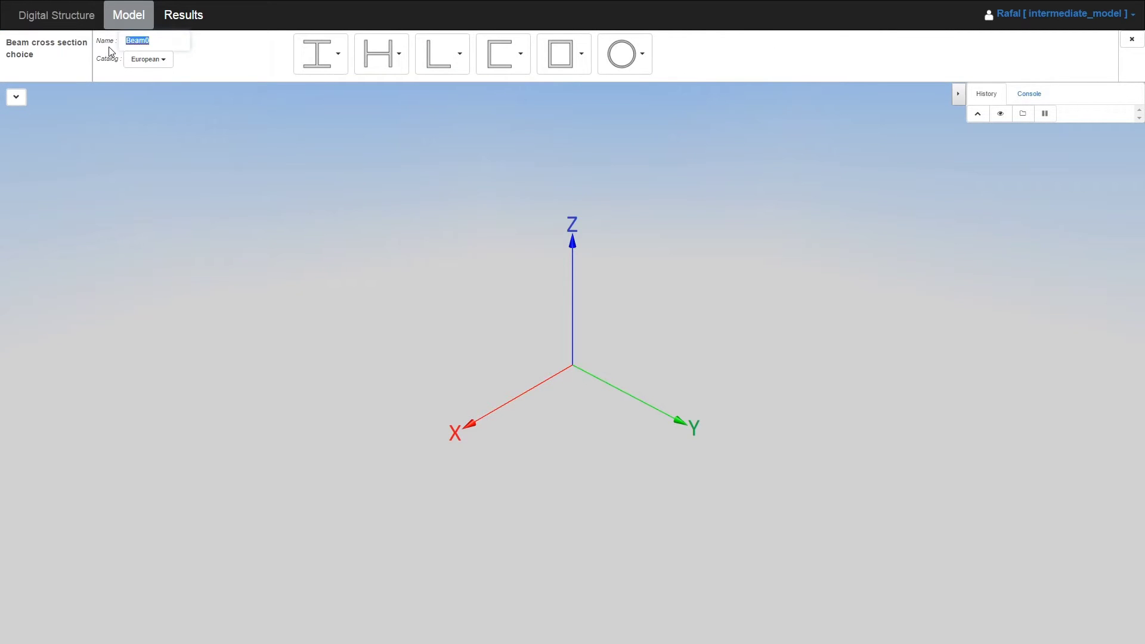
type("Column")
left_click(393, 63)
type("200")
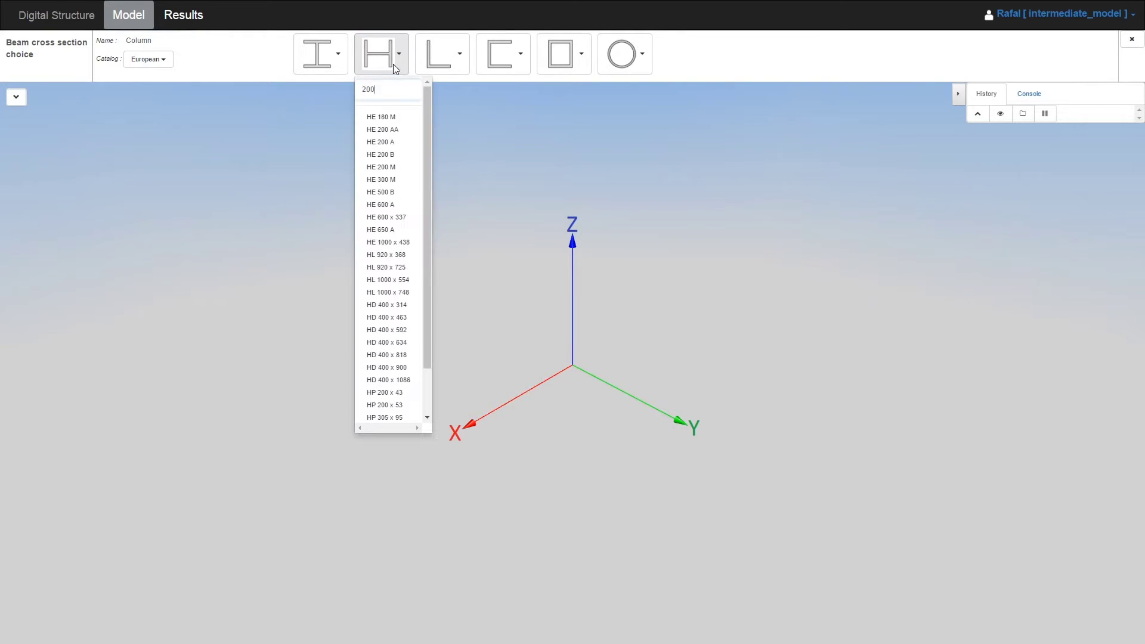
left_click(385, 154)
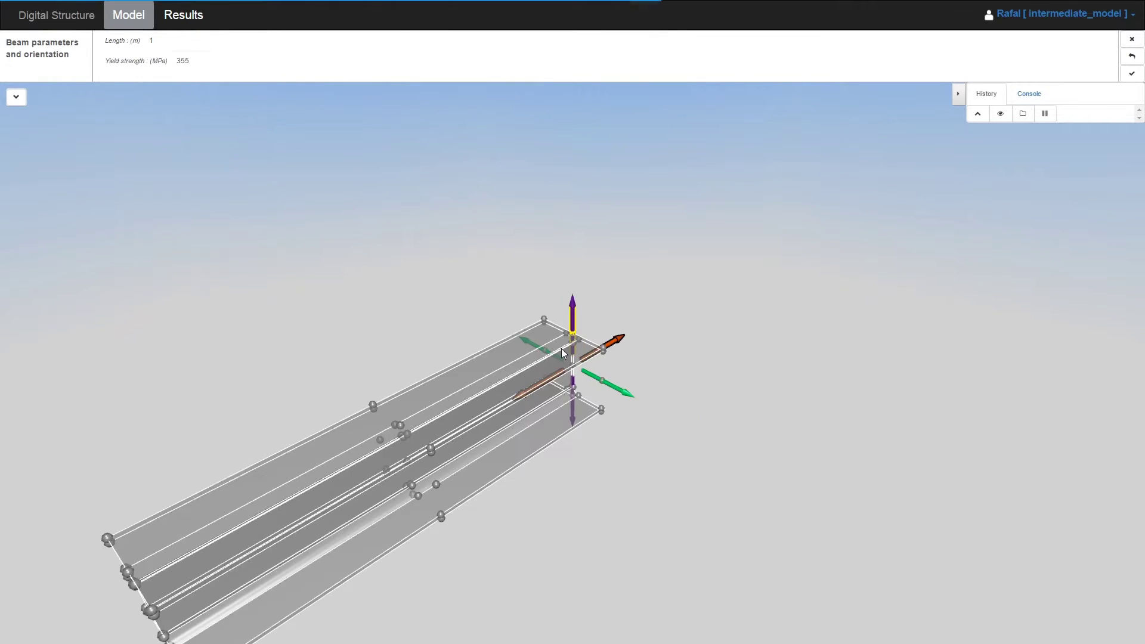
key("Return")
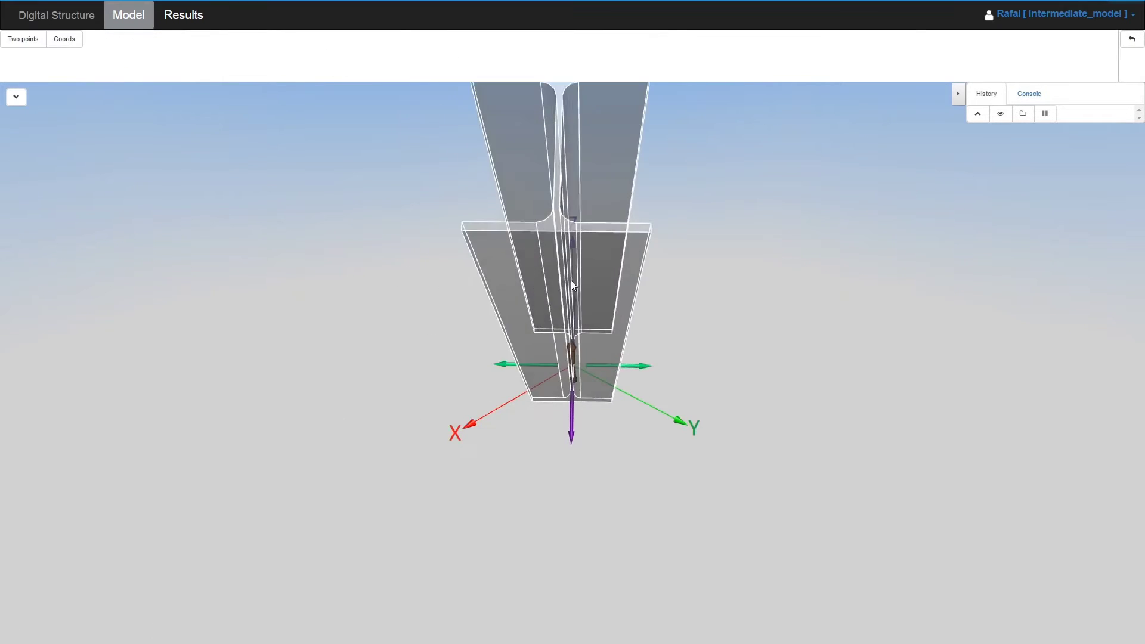
left_click(575, 285)
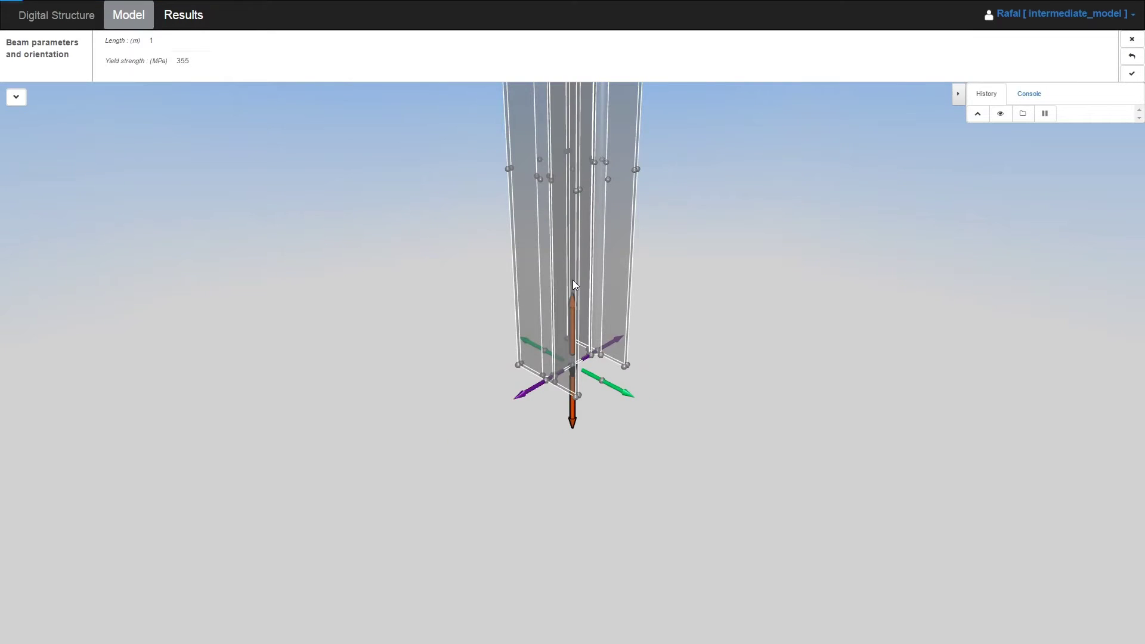
left_click(572, 365)
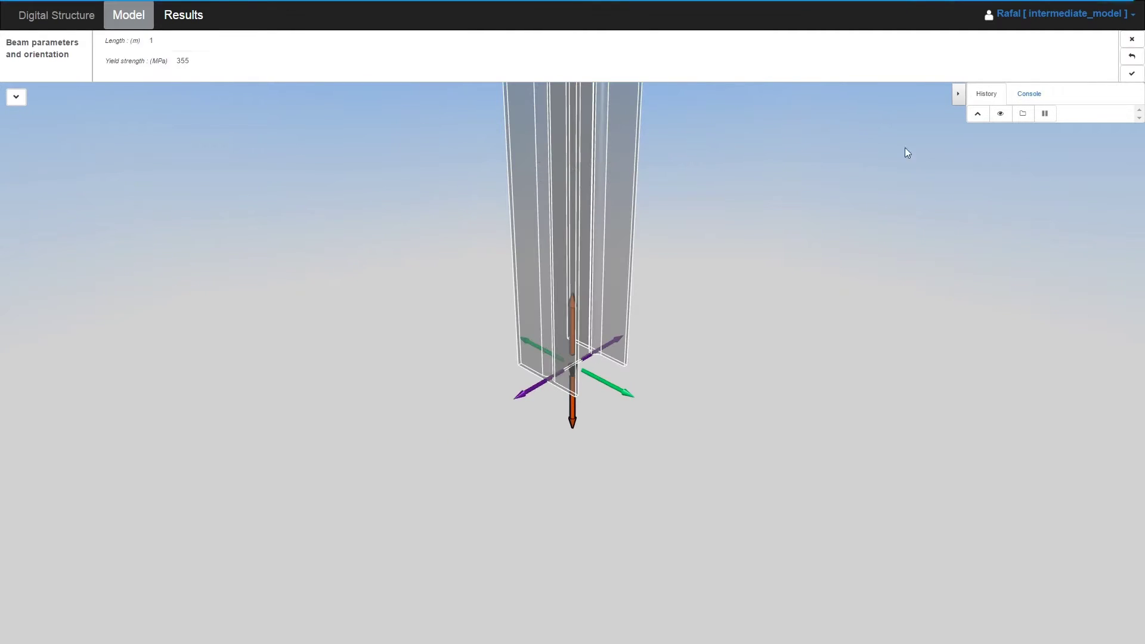
left_click(1129, 74)
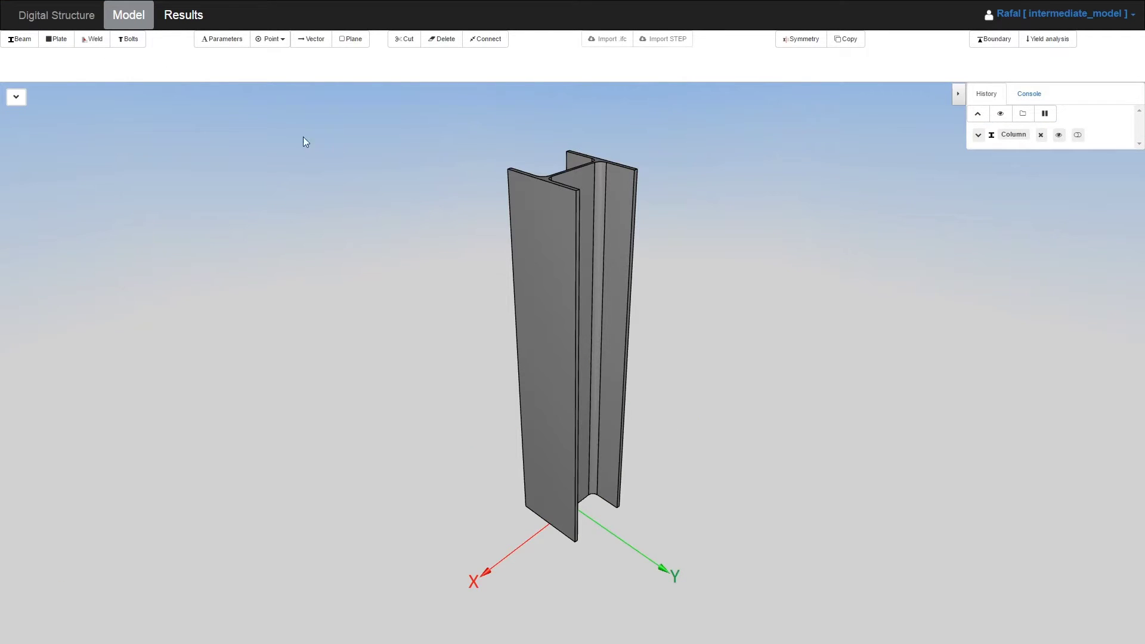
Place a 0.4 × 0.2 m rectangular plate, 0.02 m thick, against the column flange
left_click(56, 40)
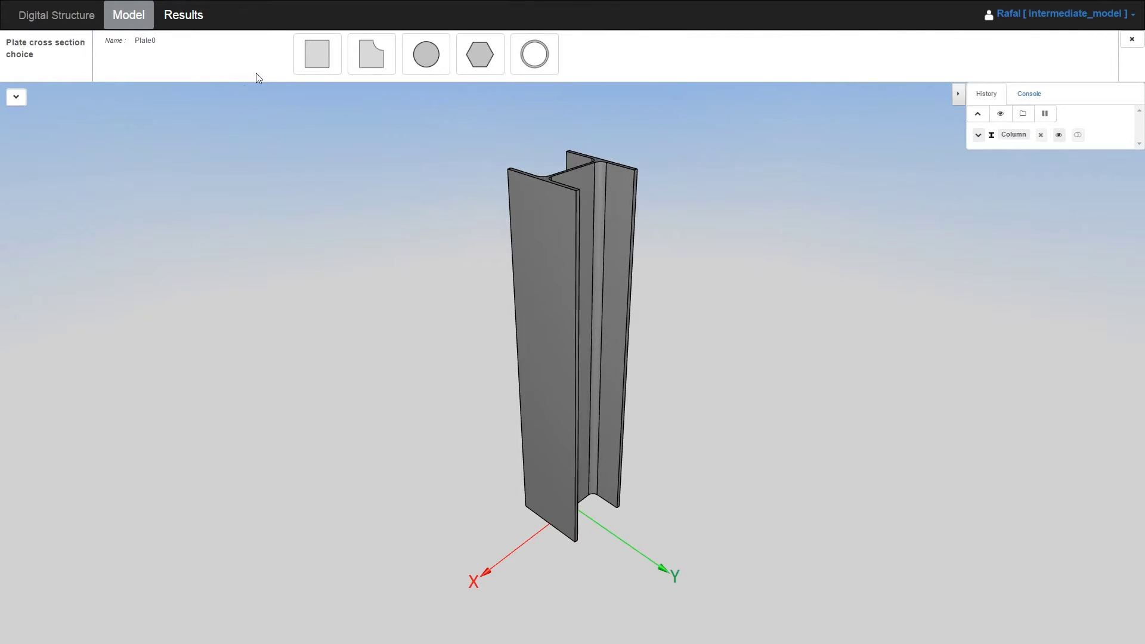
left_click(322, 57)
left_click(563, 346)
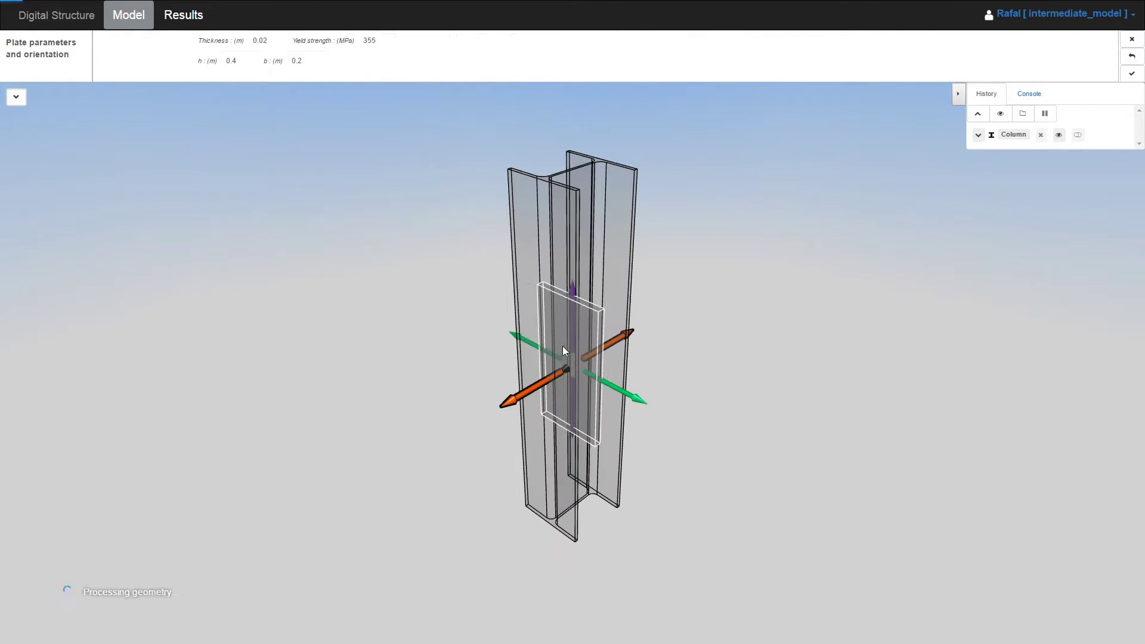
left_click(576, 364)
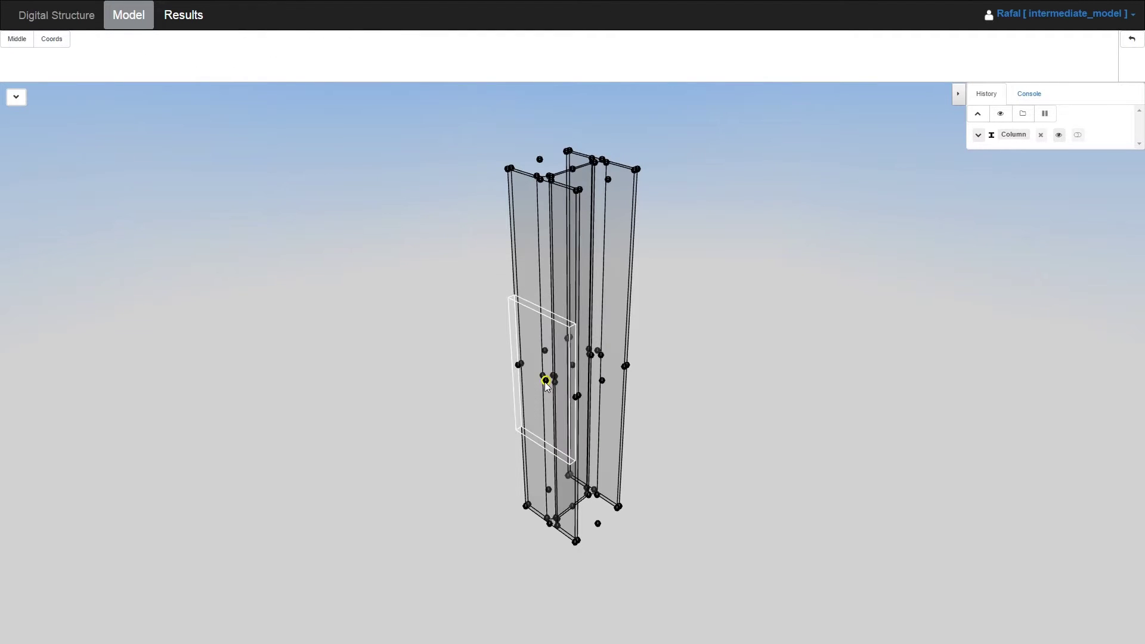
left_click(576, 408)
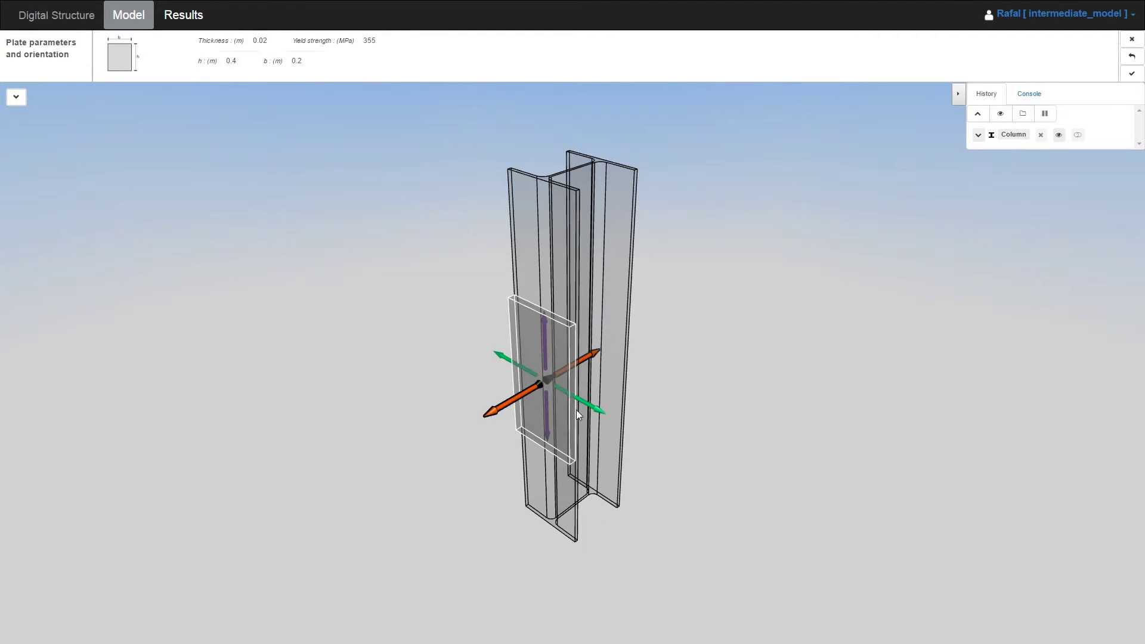
left_click(1131, 75)
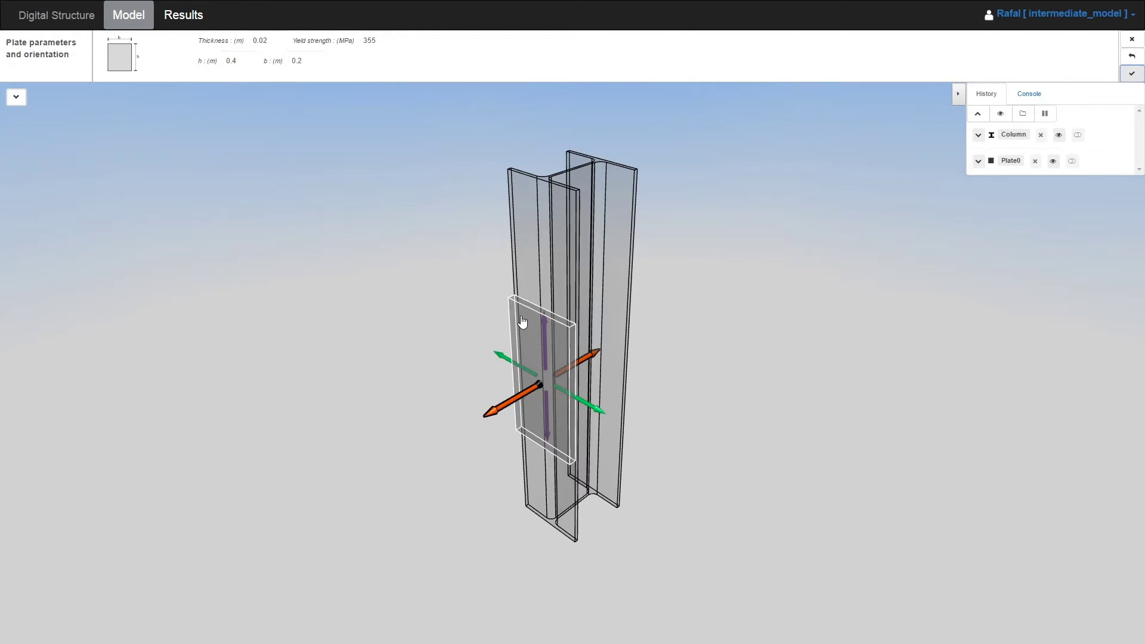
Add an IPE 300 beam attached to the plate, running horizontally away from the column
left_click(29, 43)
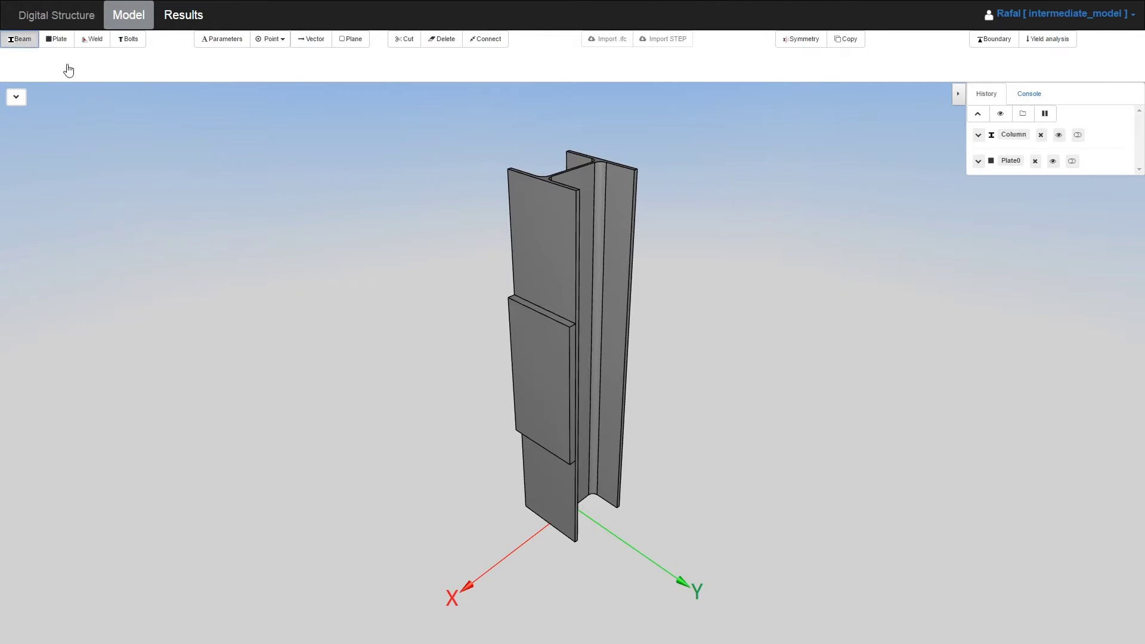
left_click(325, 56)
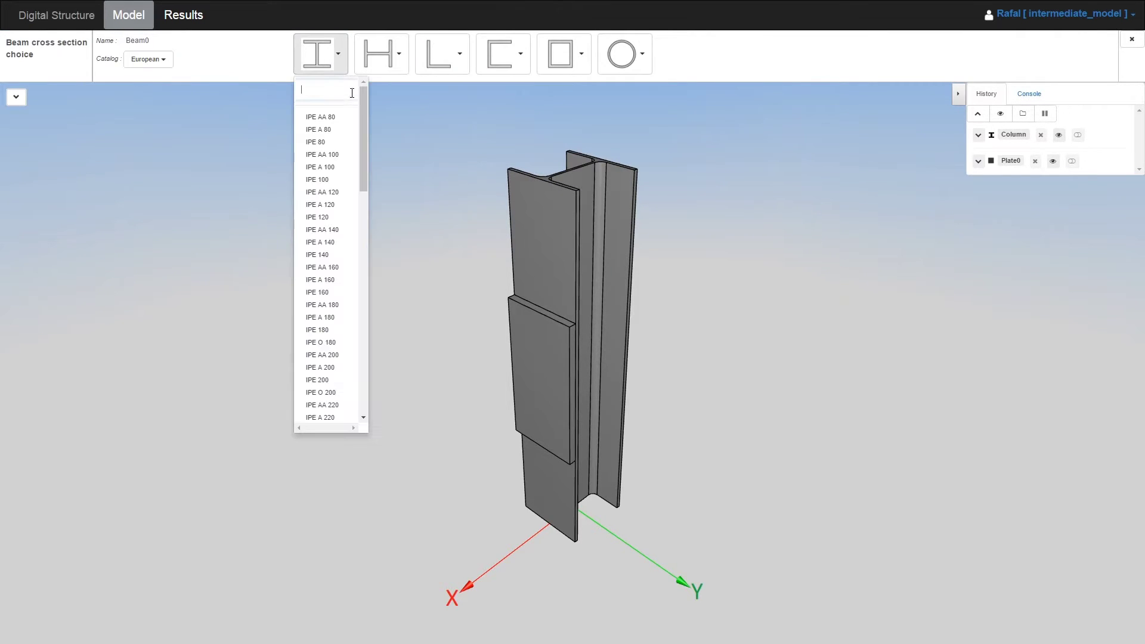
type("300")
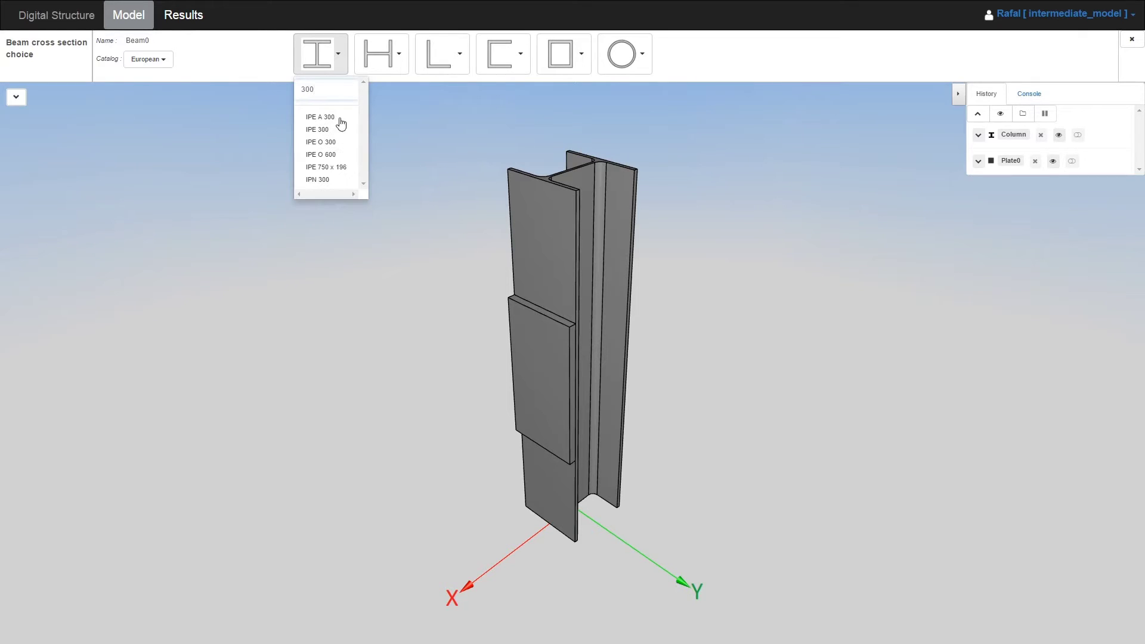
left_click(328, 131)
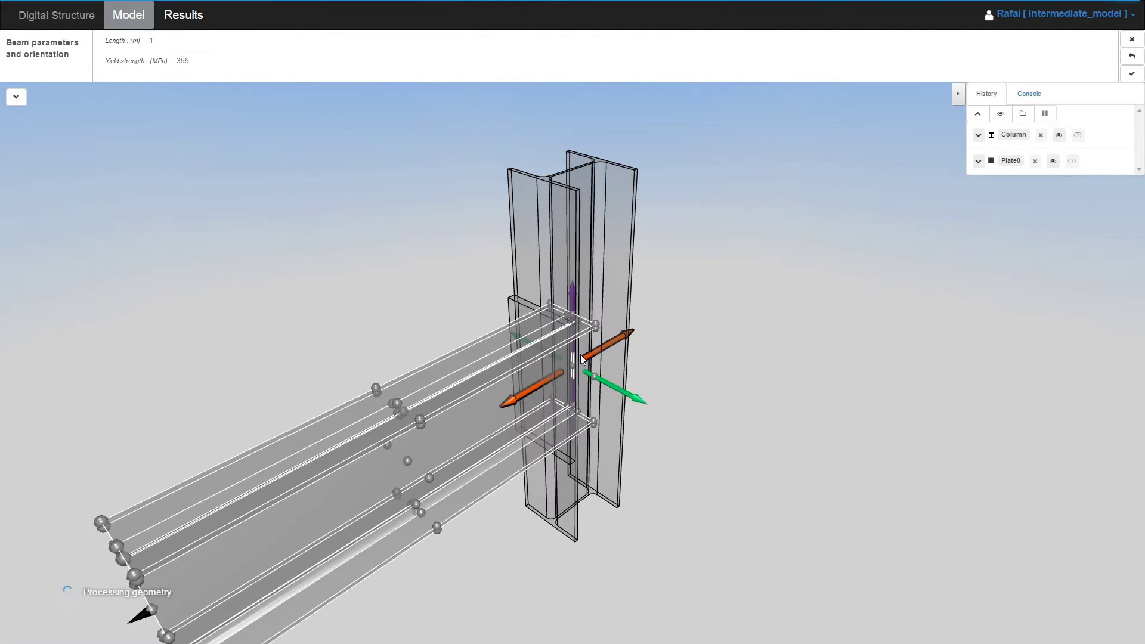
left_click_drag(574, 365, 581, 412)
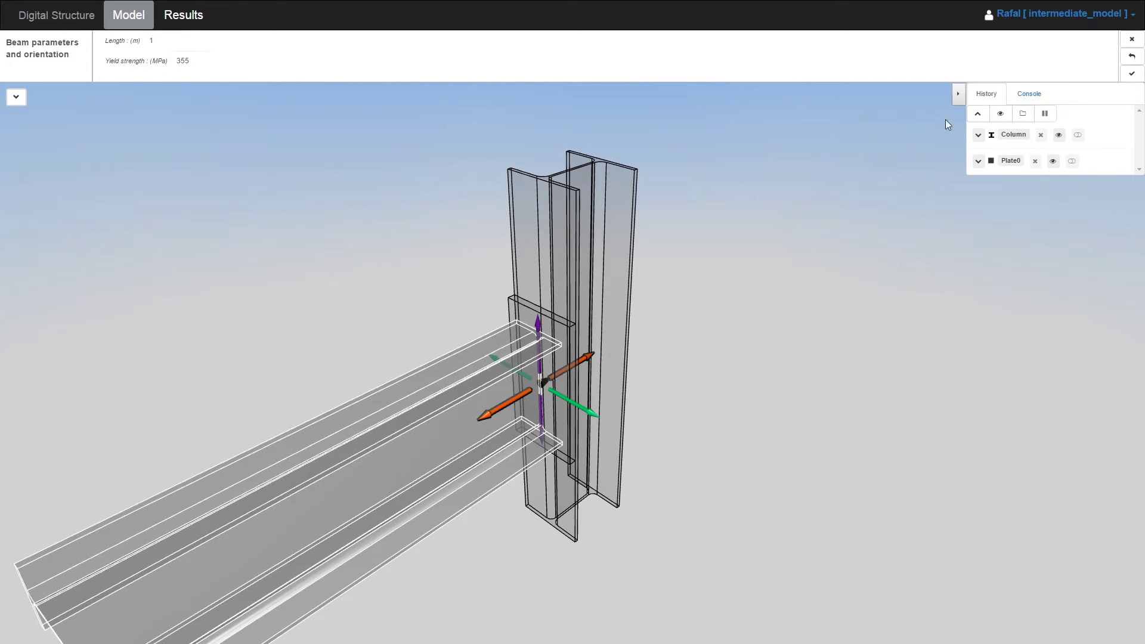
left_click(1132, 73)
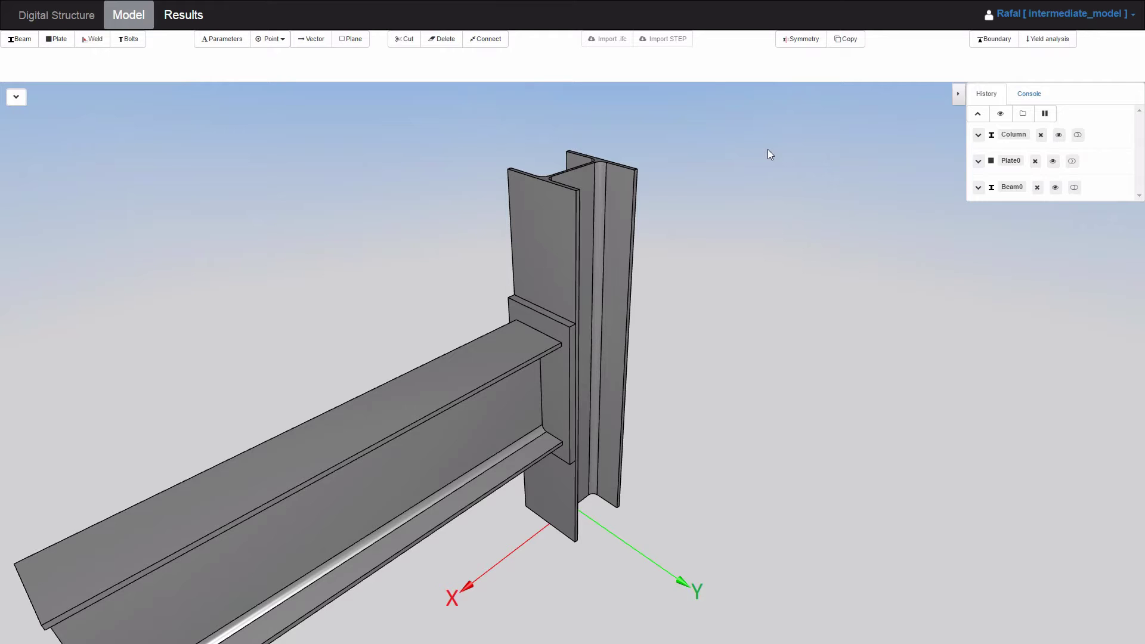
Start a connection with Plate0 as the first object and the column and beam as the second
scroll(580, 165, "down", 2)
left_click(488, 40)
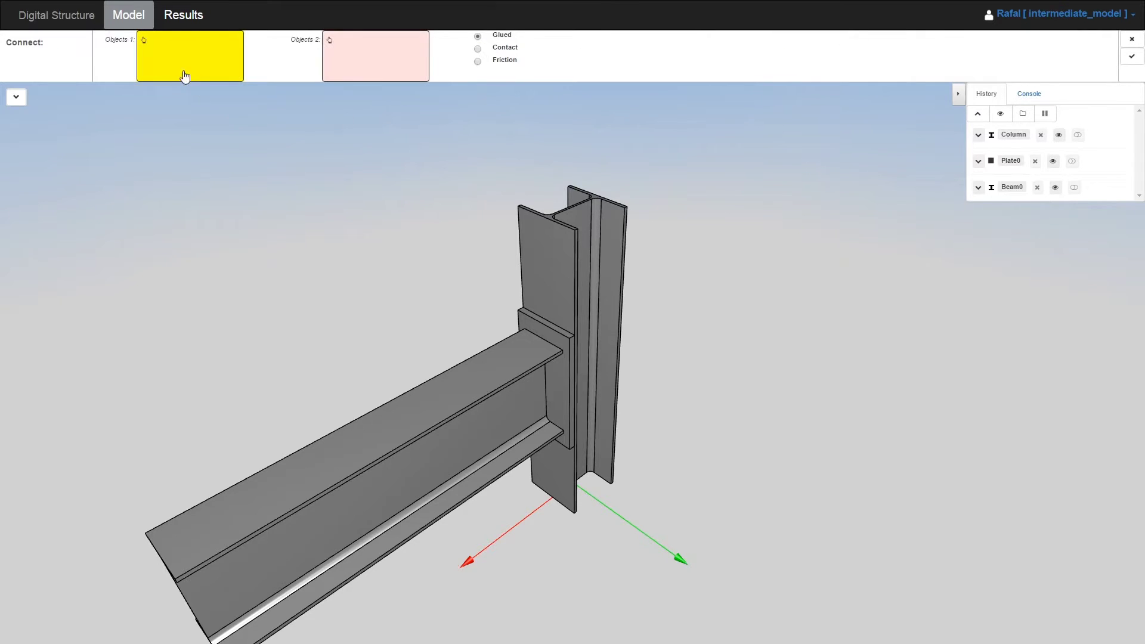
left_click(558, 337)
left_click(346, 46)
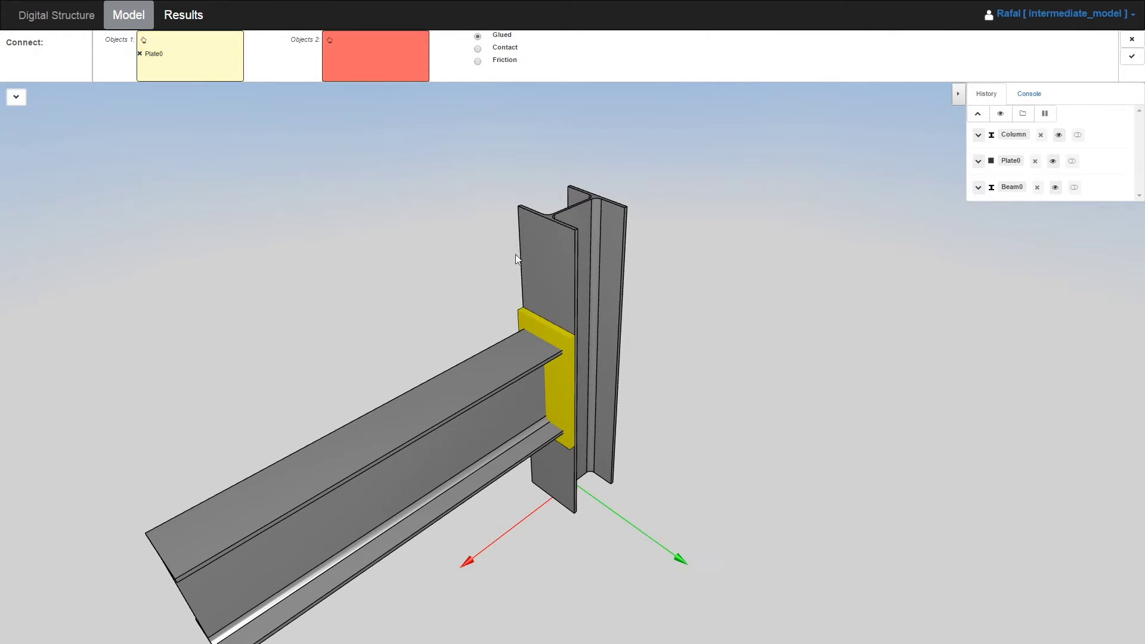
left_click(550, 280)
left_click(492, 371)
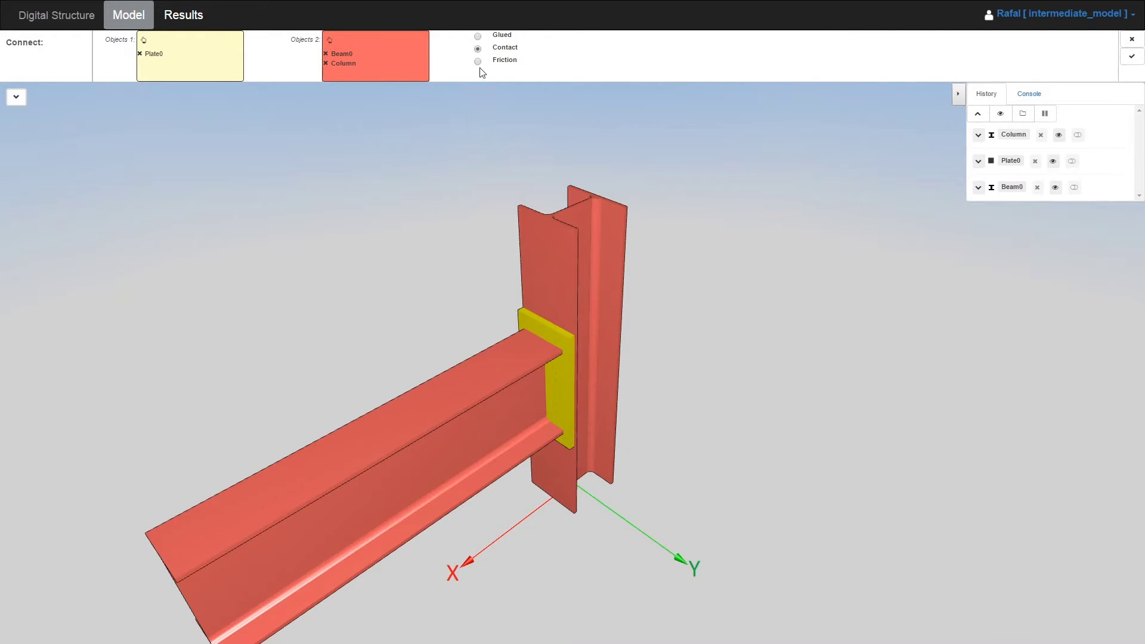
Set the connection type to Contact and create Connect0
left_click(478, 62)
double_click(646, 63)
key("End")
left_click(479, 49)
left_click(1131, 57)
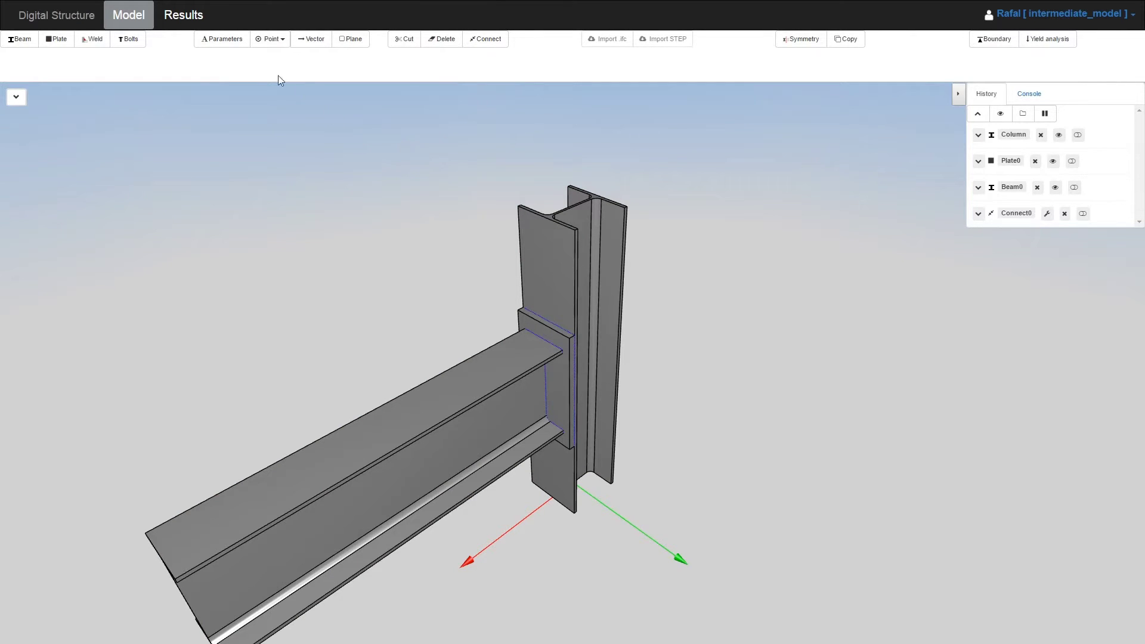
Start a multiple-point grid on the plate's top edge and face with edge distance e1 0.05
left_click(267, 40)
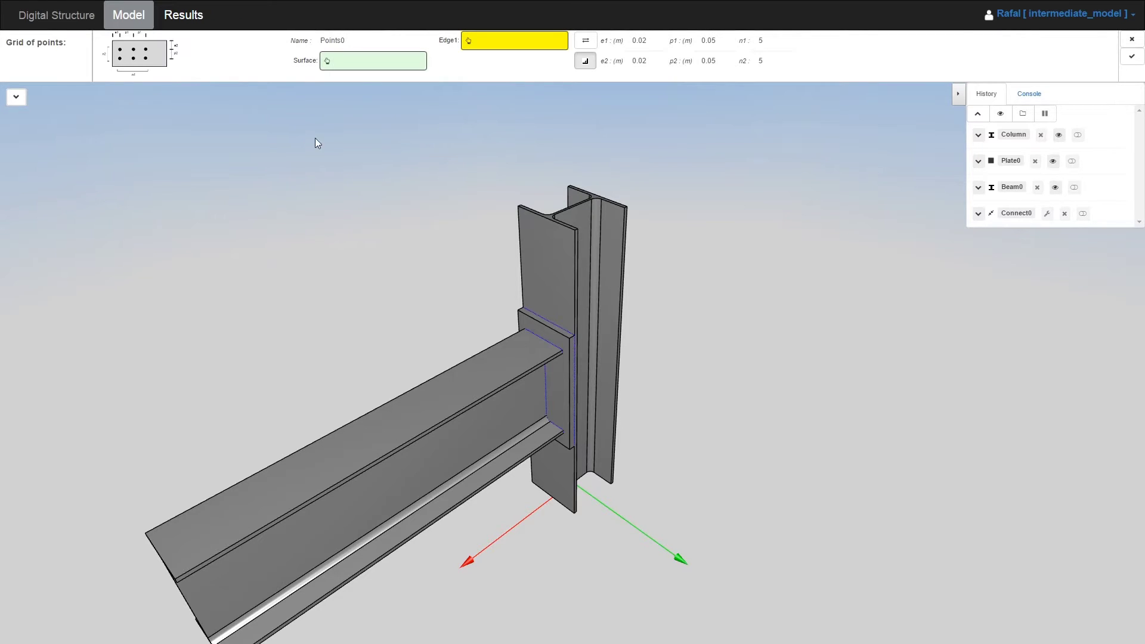
left_click(541, 325)
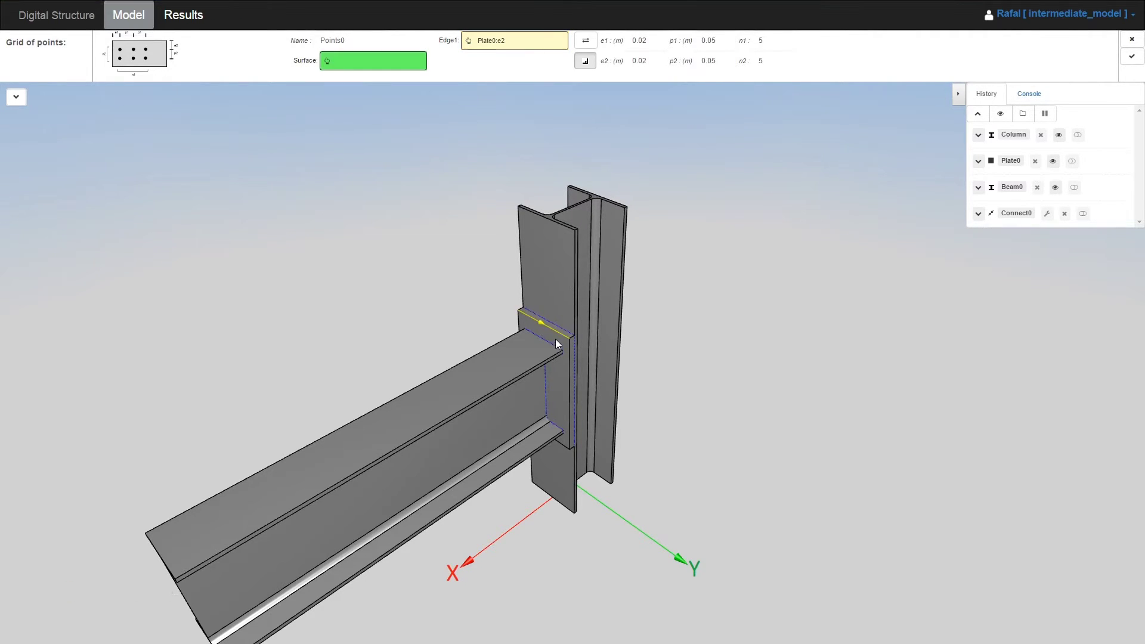
left_click(555, 339)
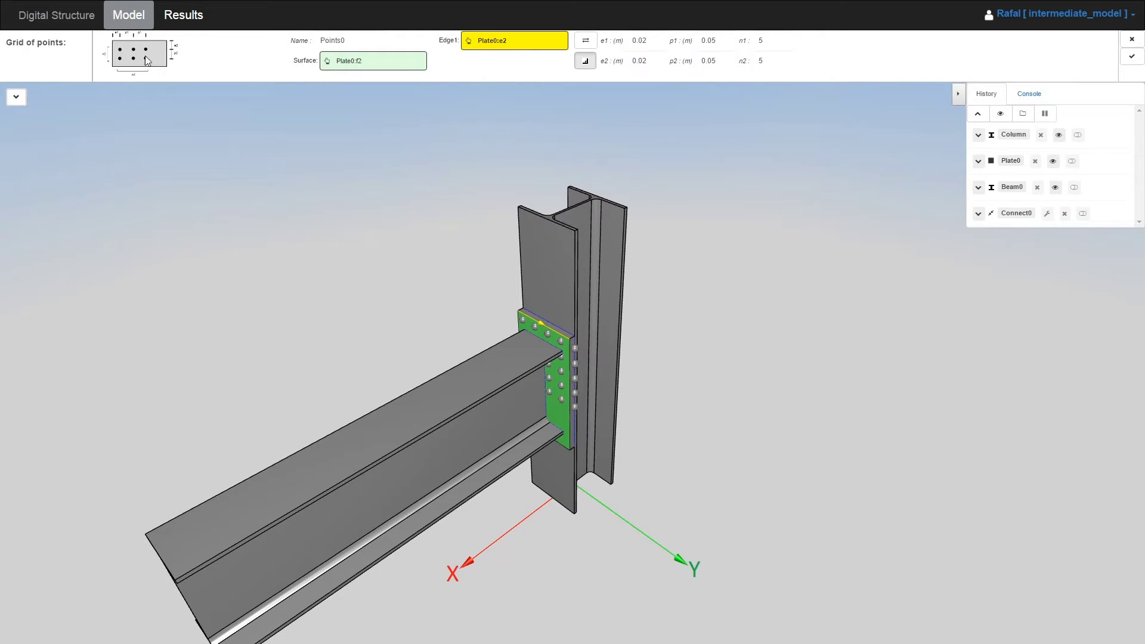
mouse_move(154, 57)
double_click(659, 43)
key("BackSpace")
type("0.05")
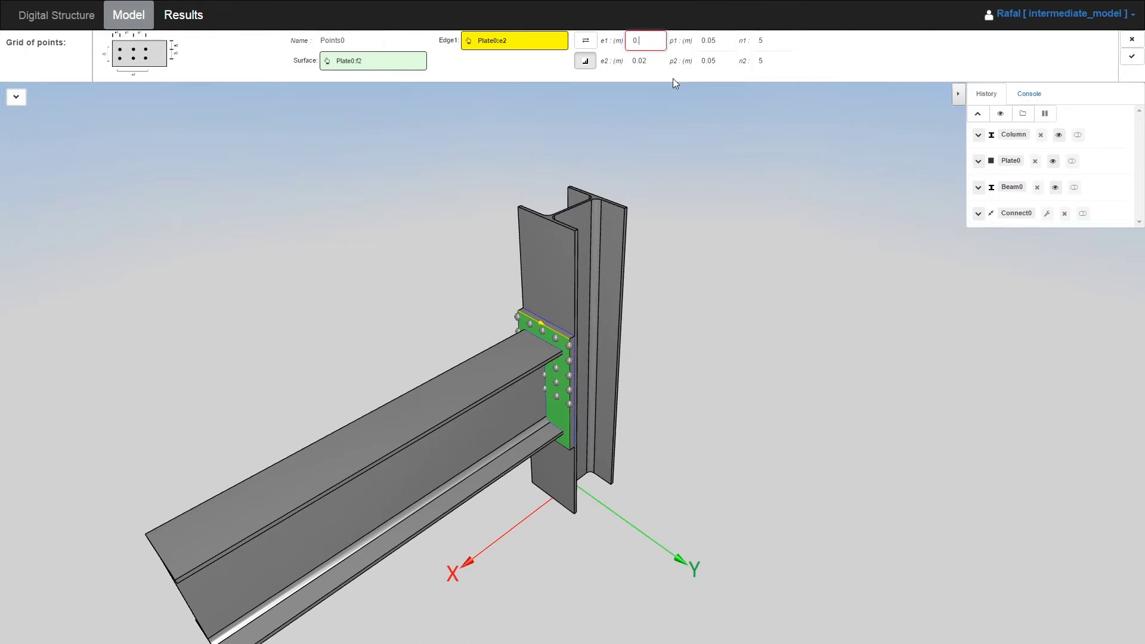
key("Tab")
Set spacing p1 0.1, n1 2 columns and row spacing p2 0.09, then create the grid
type("0.")
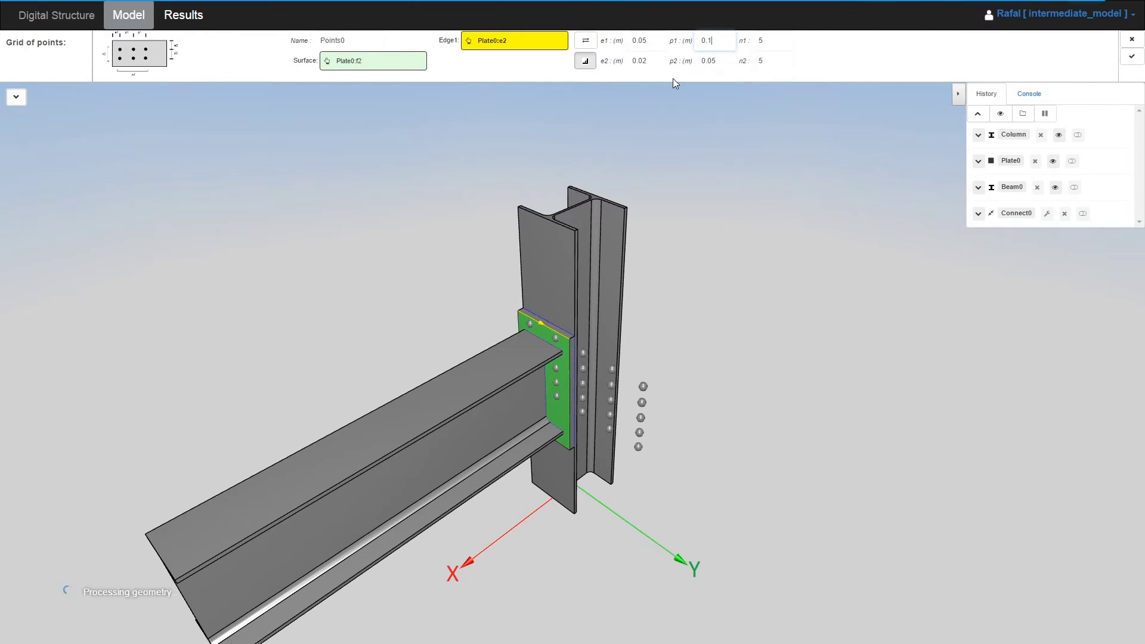
type("1")
key("Tab")
type("2")
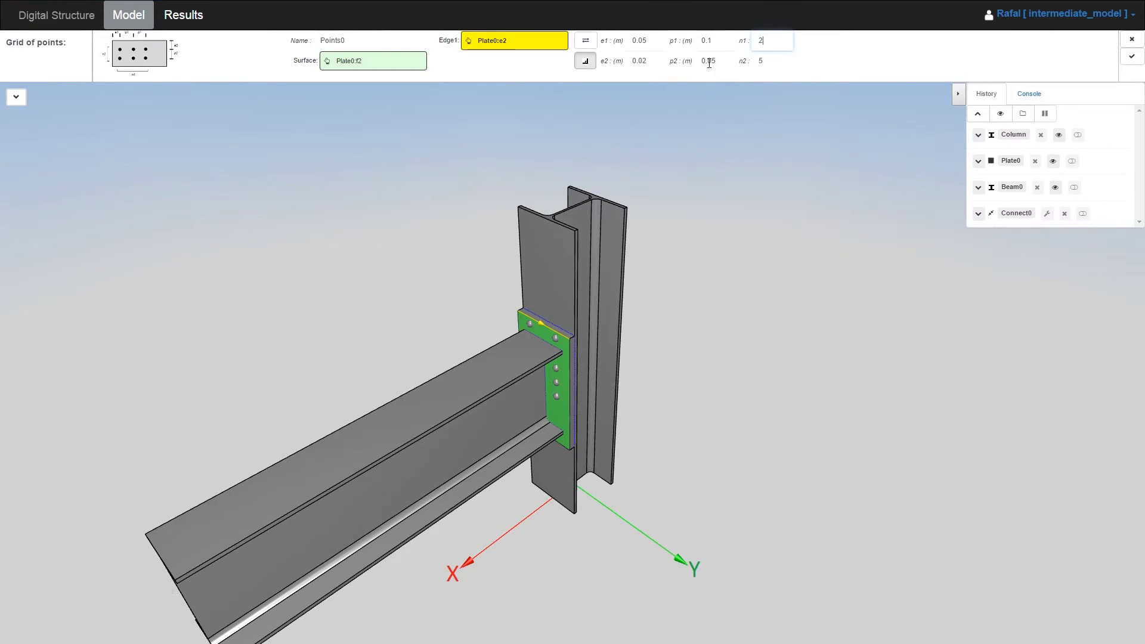
left_click_drag(707, 60, 691, 60)
type("0.09")
left_click(1131, 56)
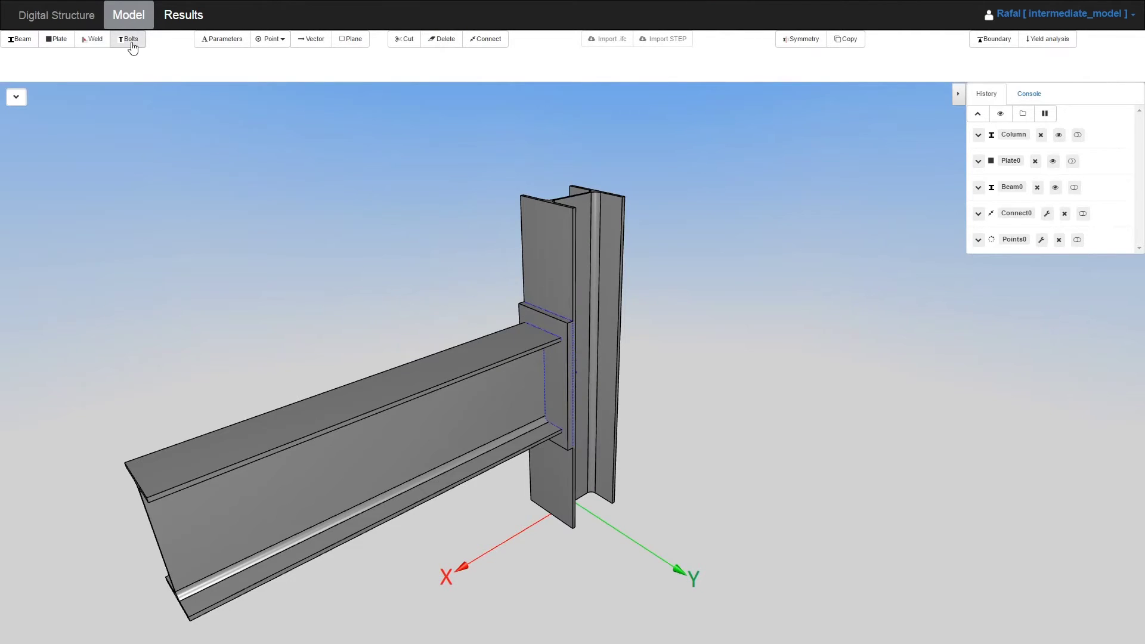
Start a bolt set using M10 bolts of grade 4.8
left_click(130, 41)
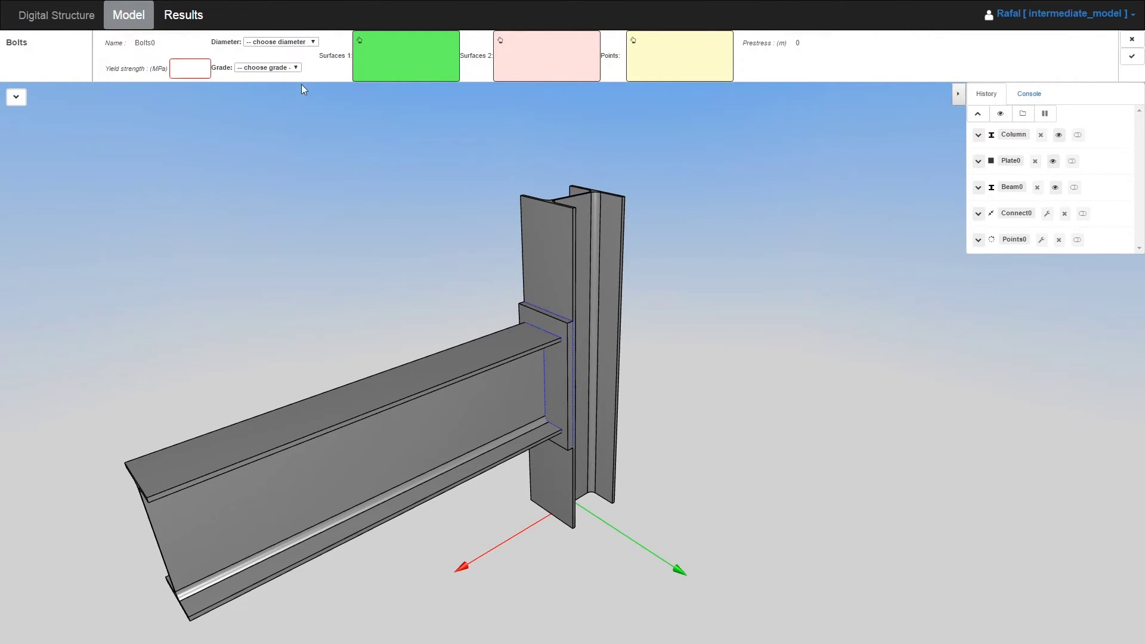
left_click(285, 42)
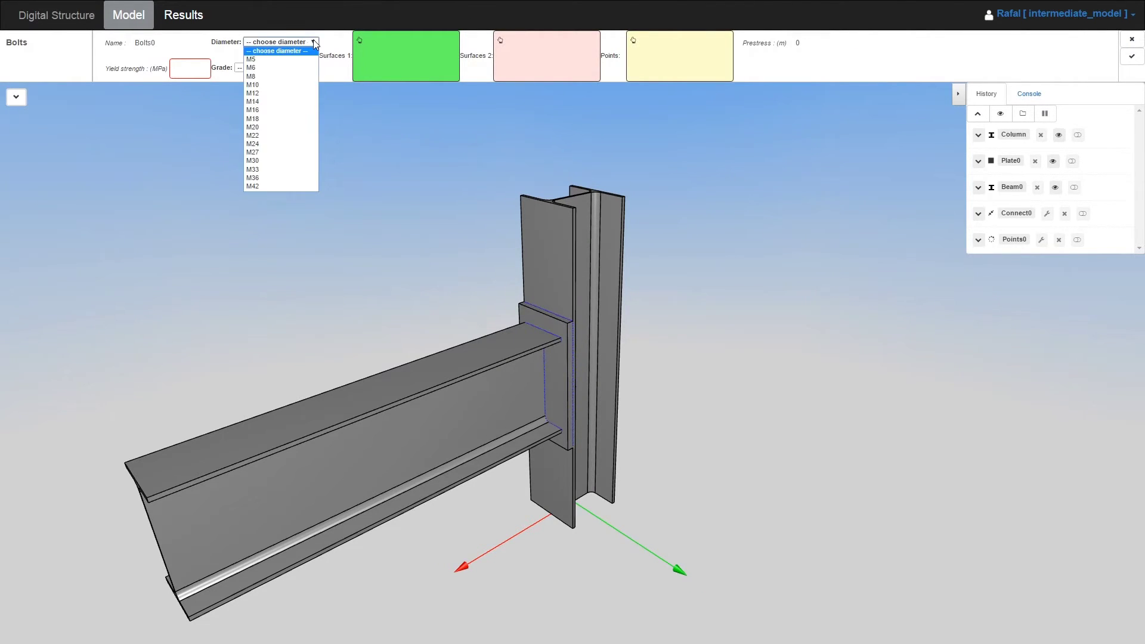
left_click(272, 85)
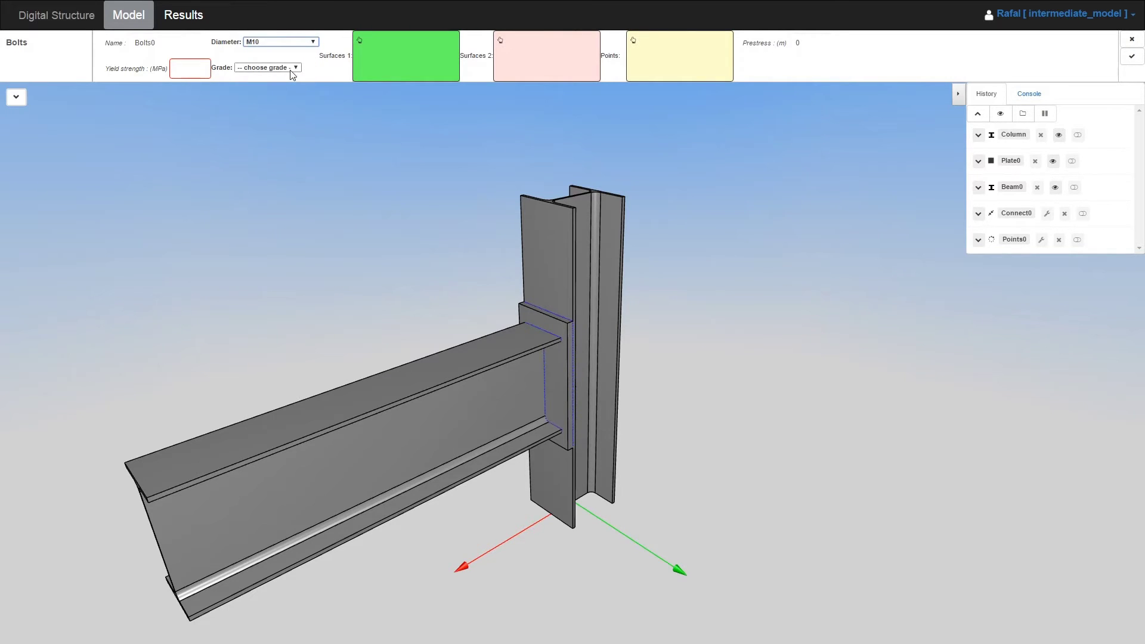
left_click(290, 69)
left_click(270, 93)
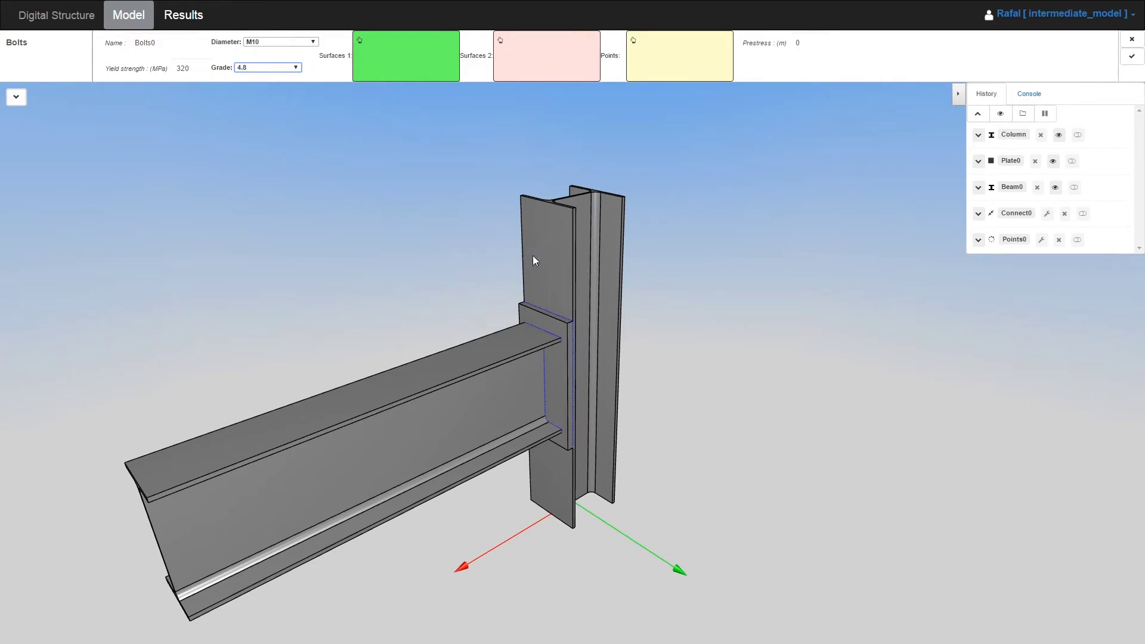
Bolt plate face Plate0:f2 to column faces f13 and f9 at the Points0 locations
left_click(555, 327)
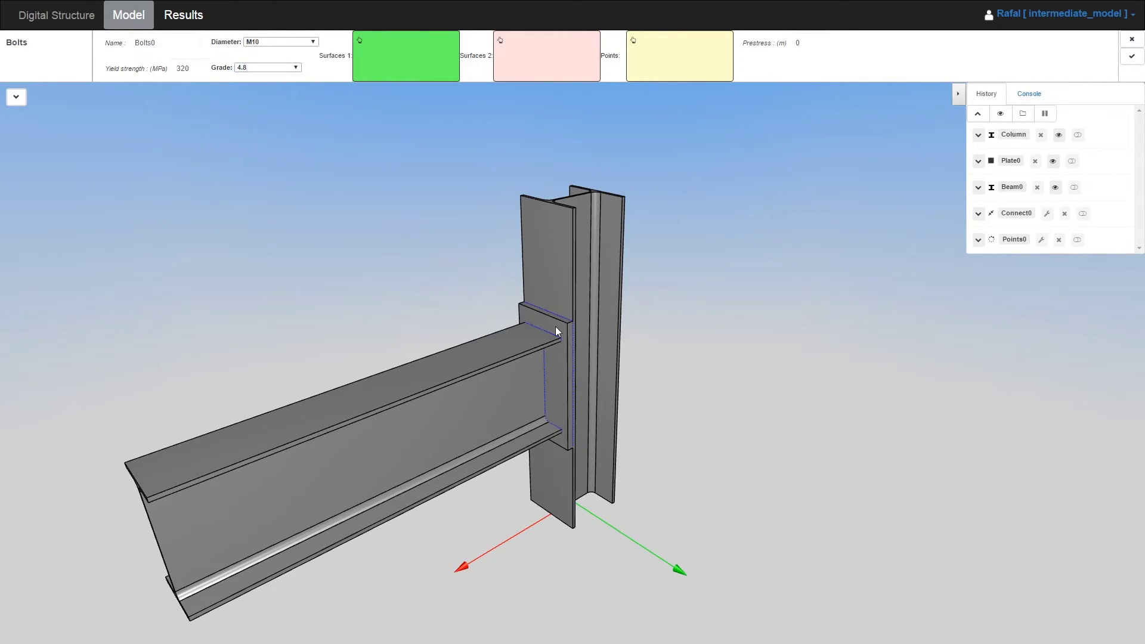
left_click(500, 40)
left_click_drag(703, 238, 807, 266)
left_click(537, 266)
left_click(607, 281)
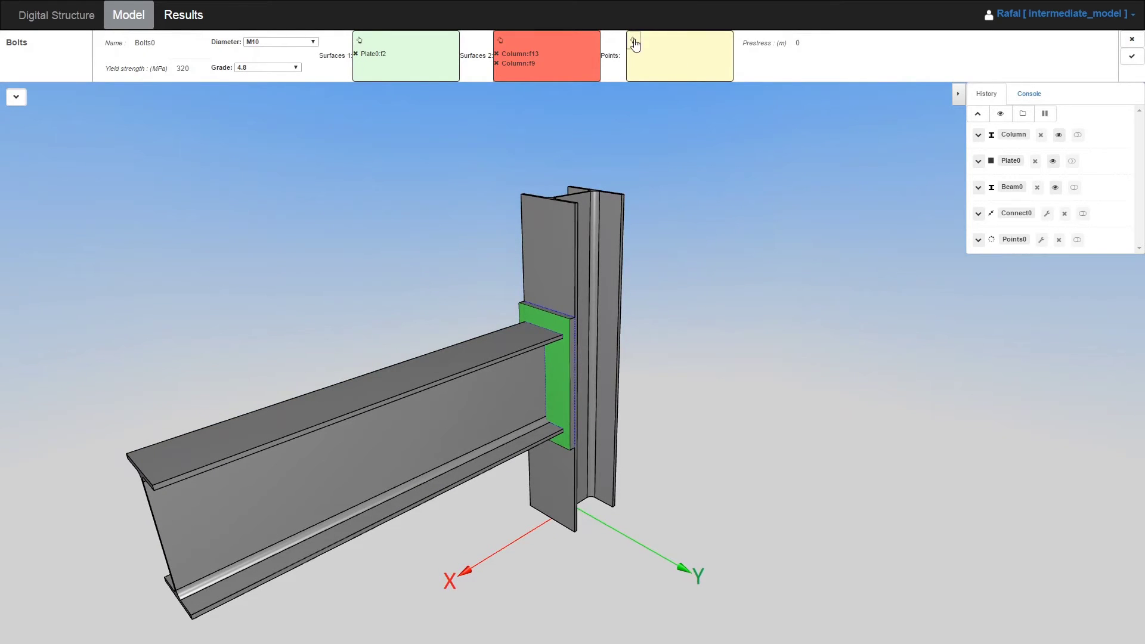
left_click(634, 40)
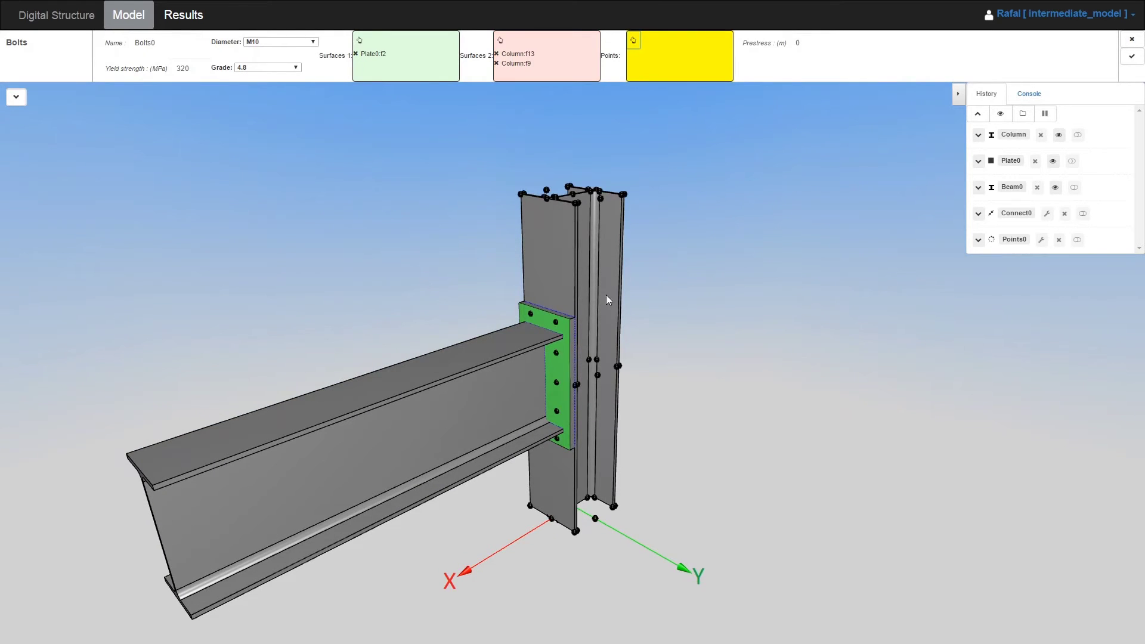
left_click(527, 318)
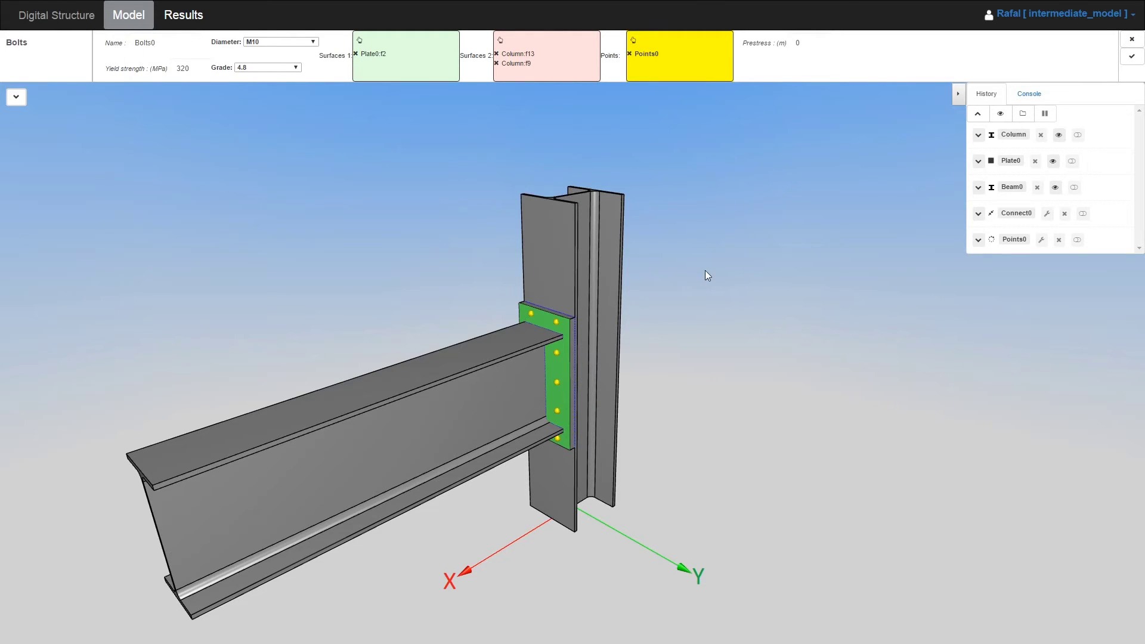
left_click(1132, 57)
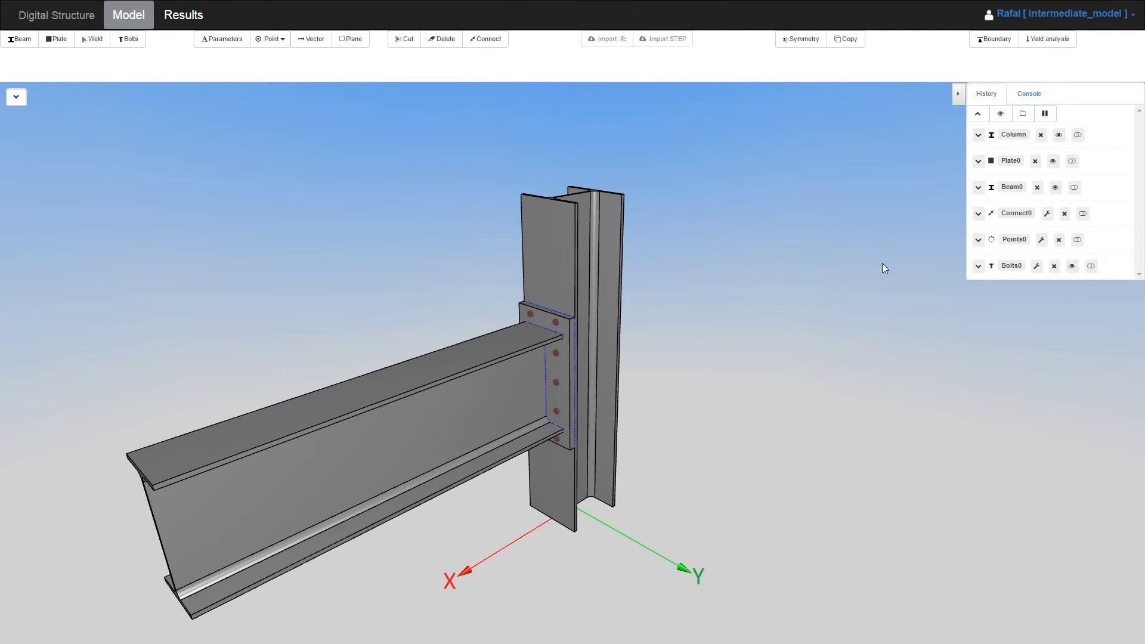
Change Plate0's height h from 0.4 m to 0.6 m
scroll(796, 256, "up", 2)
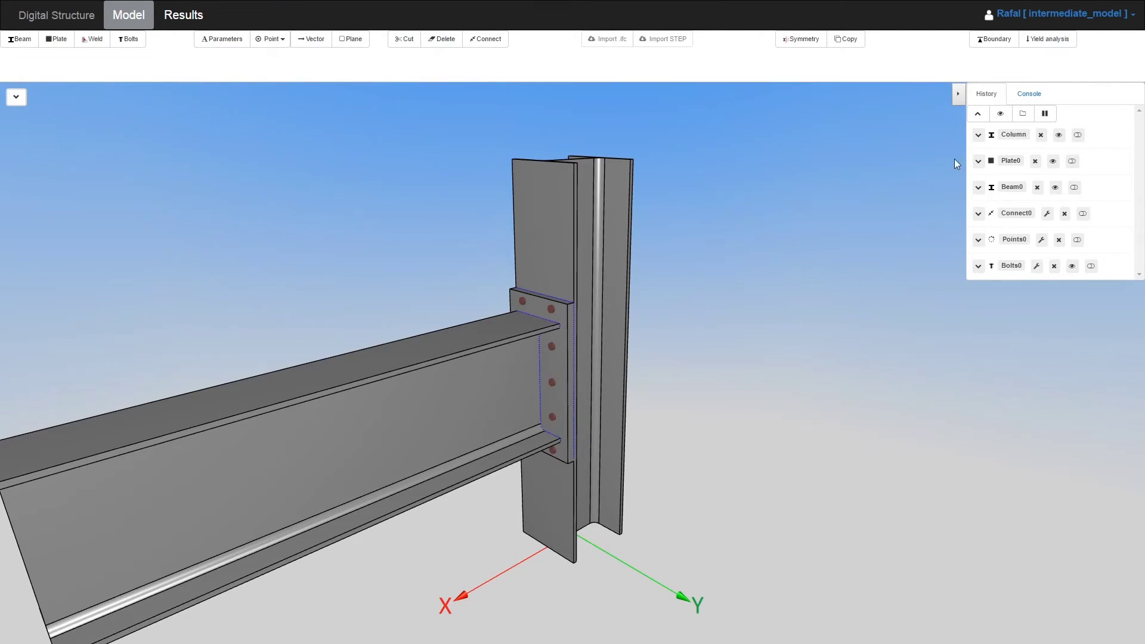
left_click(978, 161)
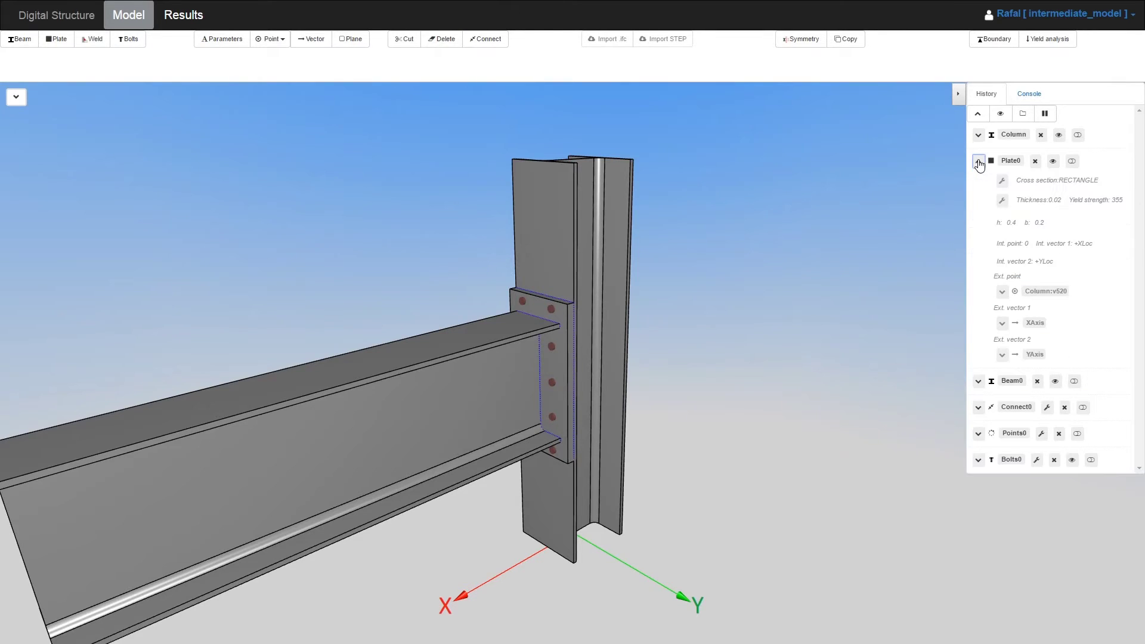
left_click(1003, 199)
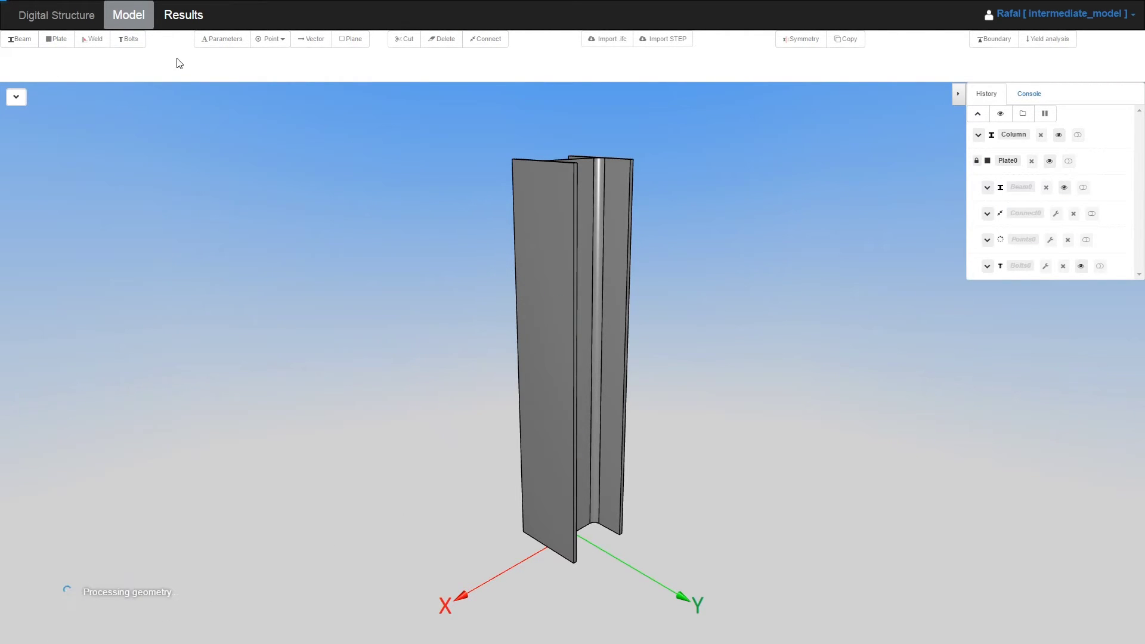
left_click_drag(238, 63, 208, 60)
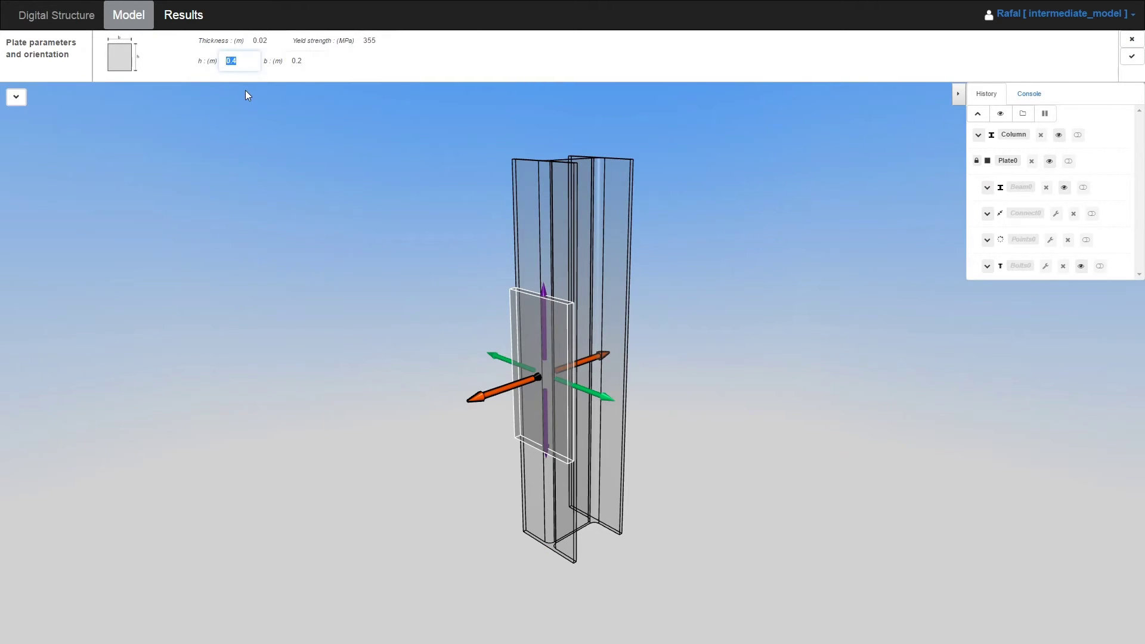
type("0.6")
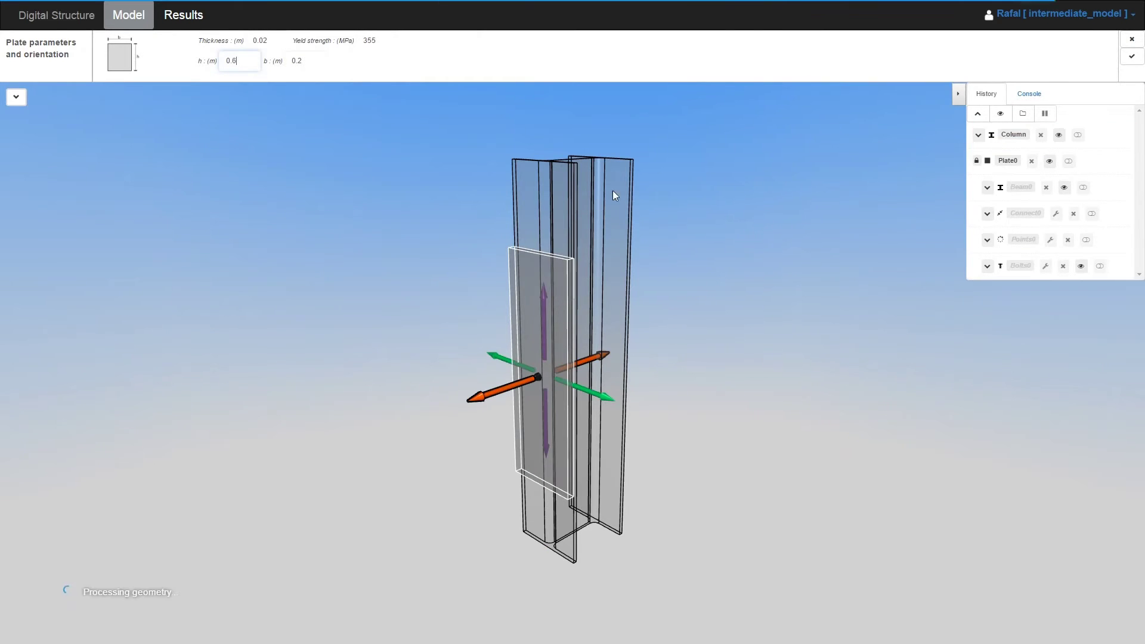
left_click(1132, 56)
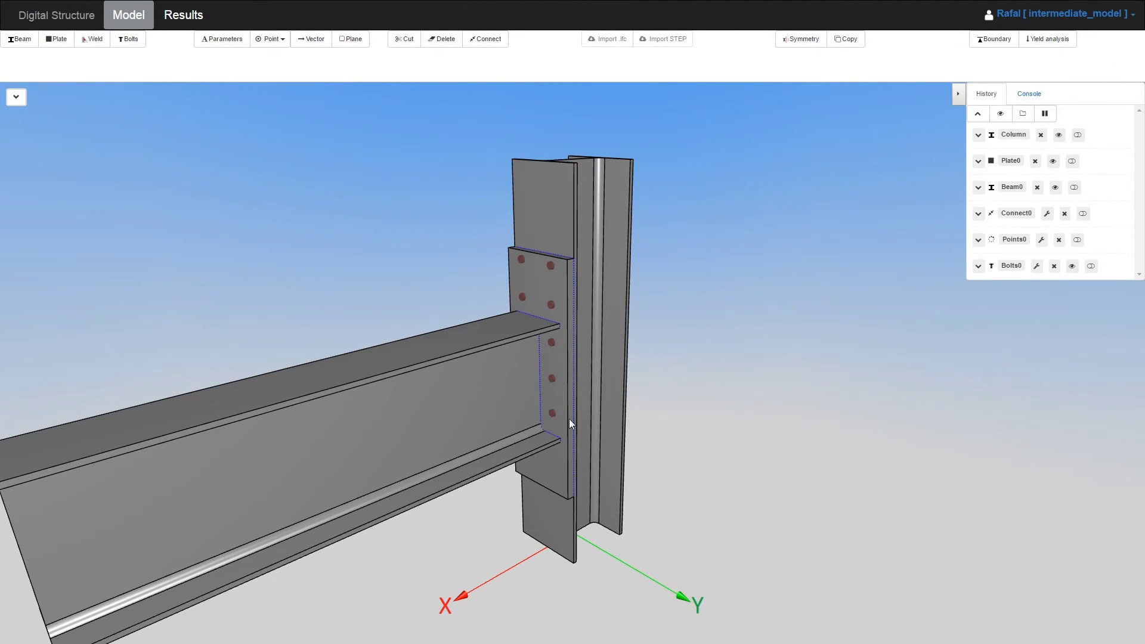
left_click(224, 40)
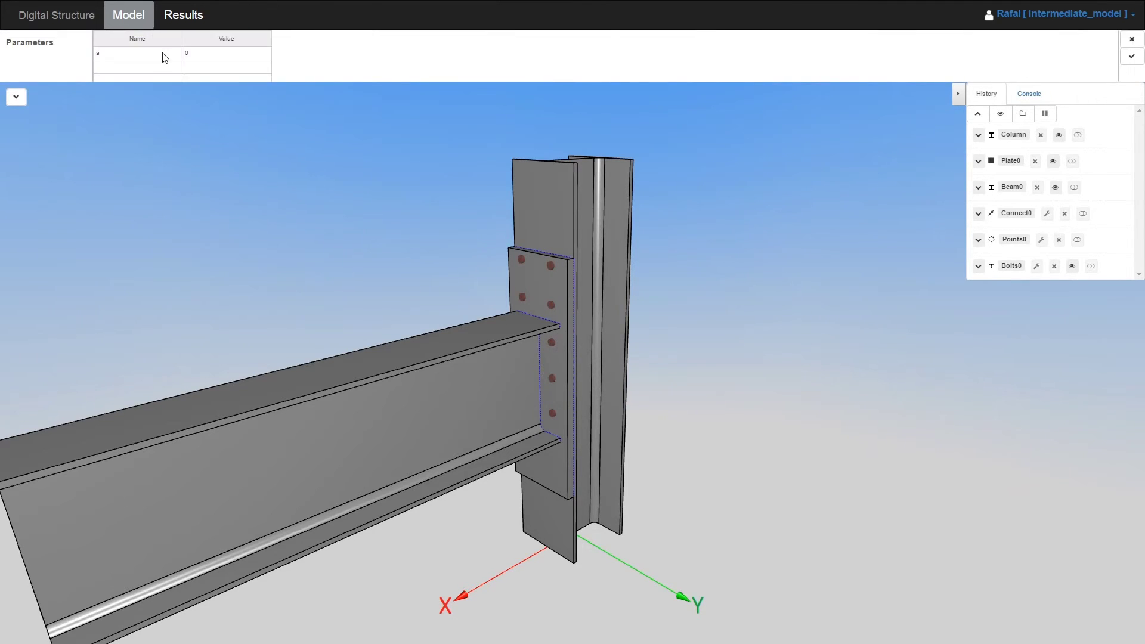
Create Param0 with h = 0.6 and n = 5 and move it to the top of History
left_click(162, 55)
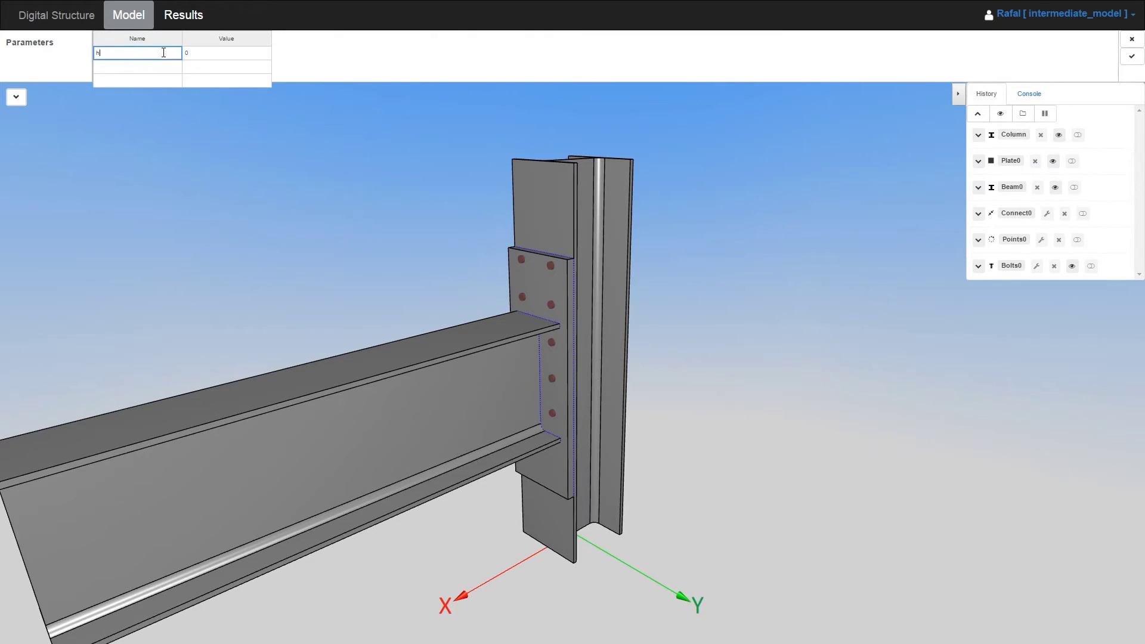
key("Tab")
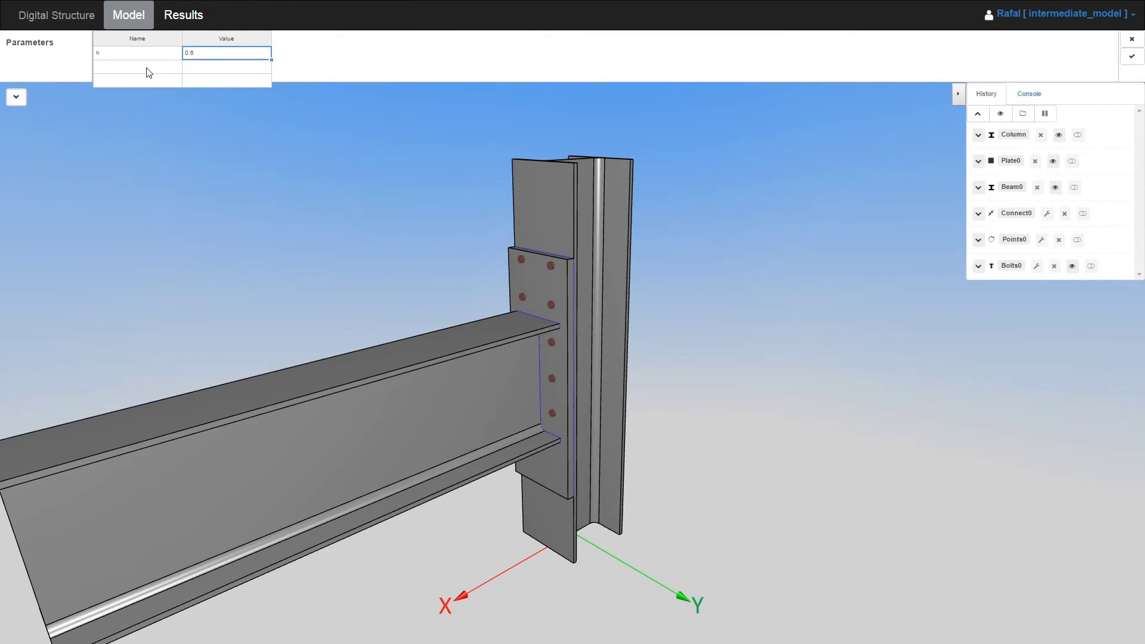
left_click(148, 73)
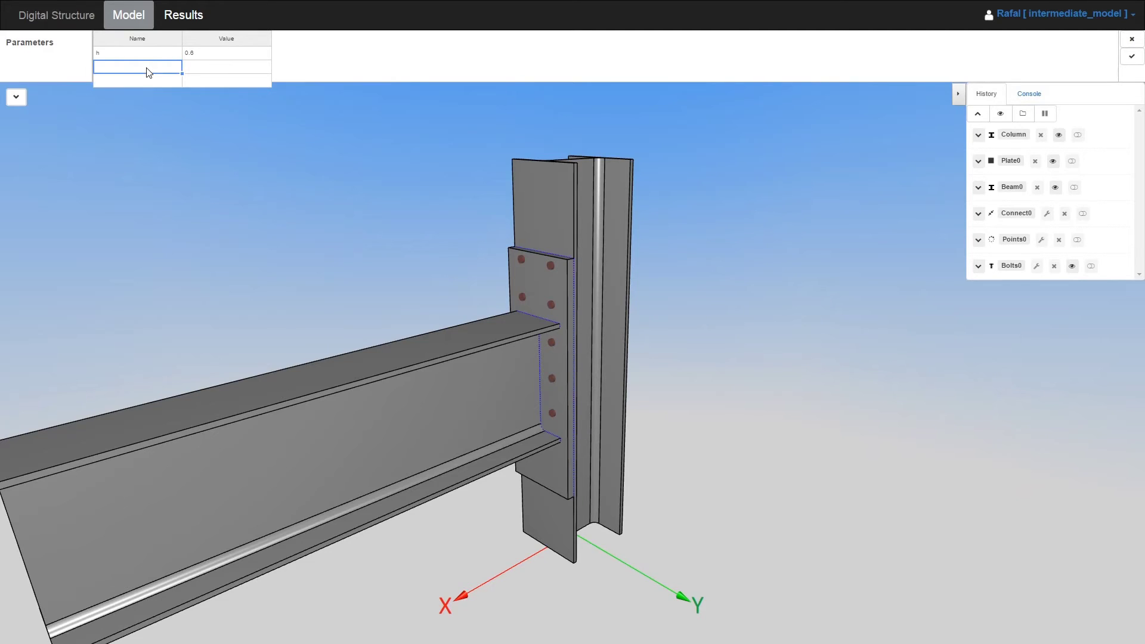
type("n")
key("Tab")
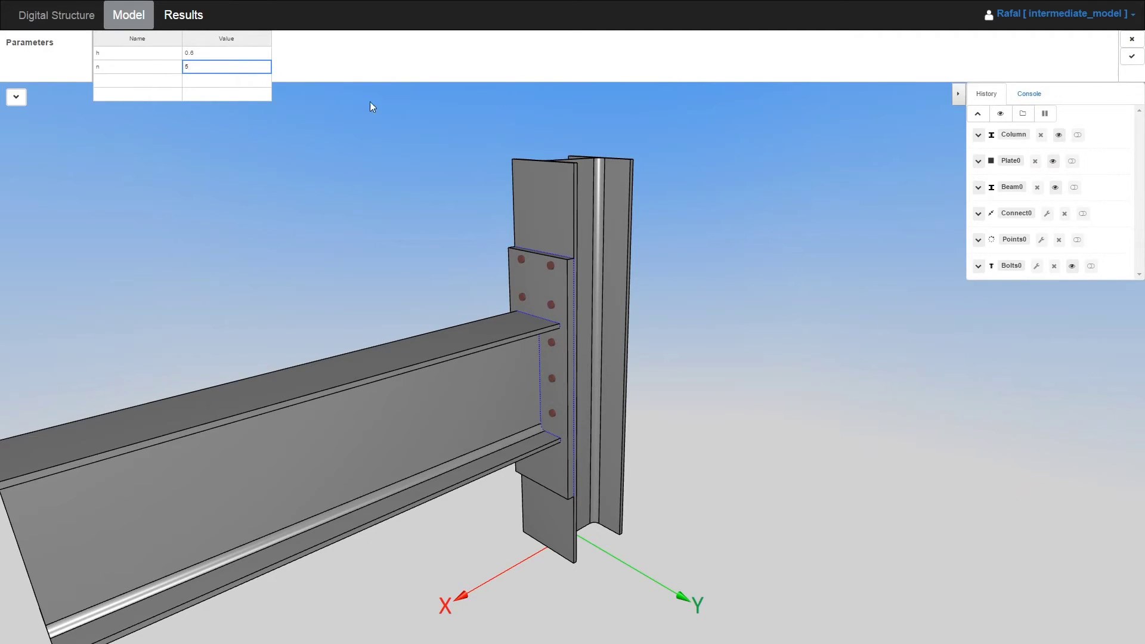
left_click(1131, 58)
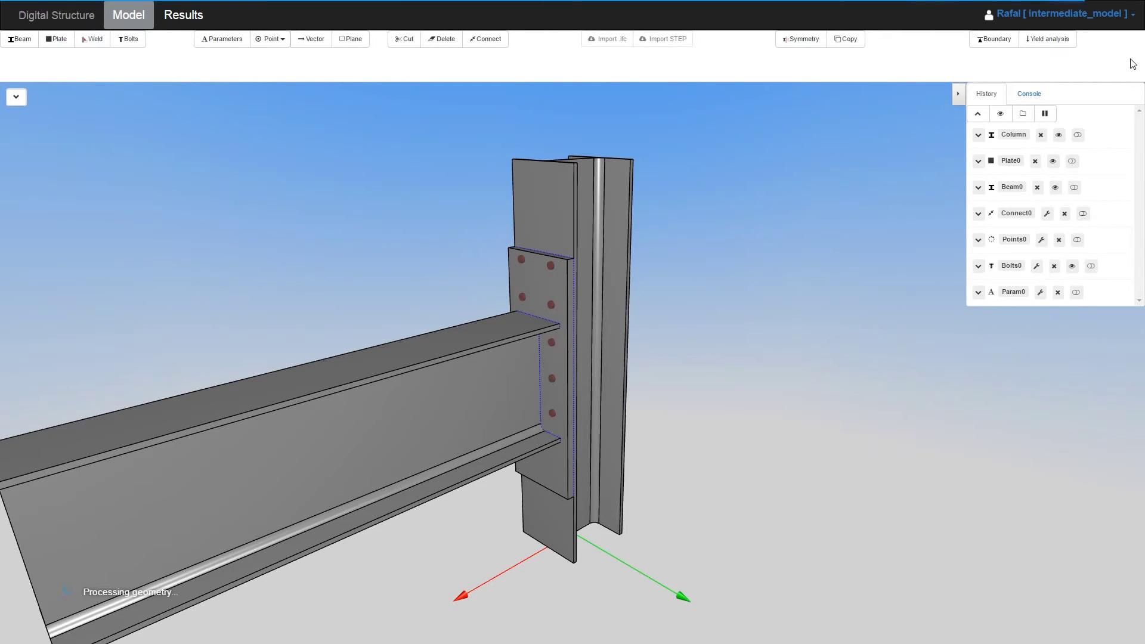
left_click_drag(1014, 292, 1017, 141)
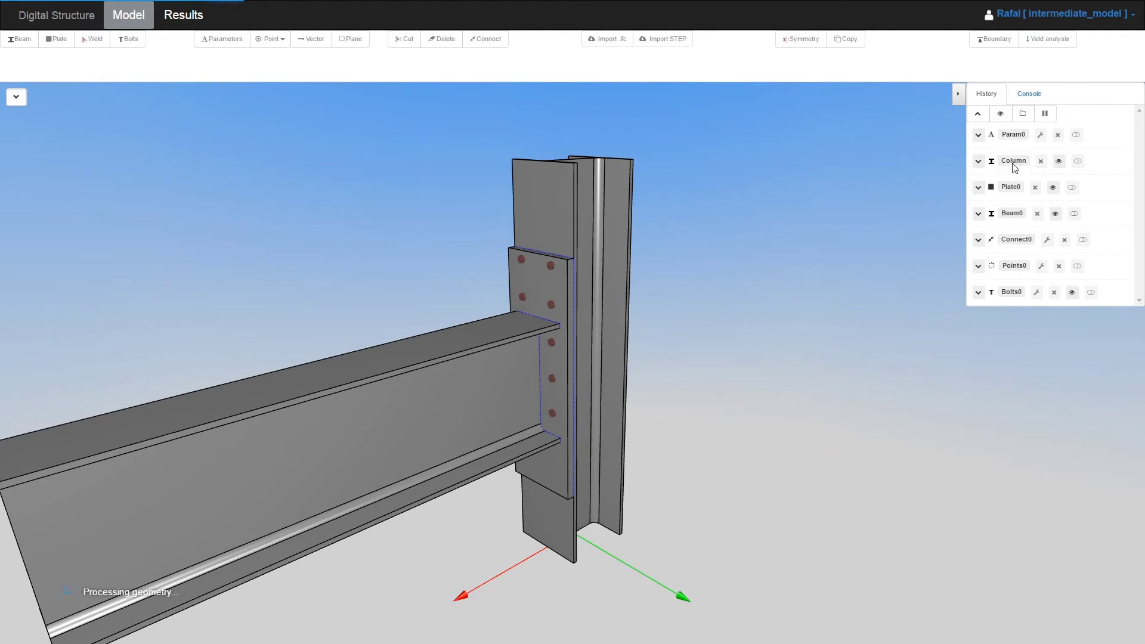
Replace Plate0's fixed 0.6 m height with the parameter h
left_click(977, 187)
left_click(1002, 226)
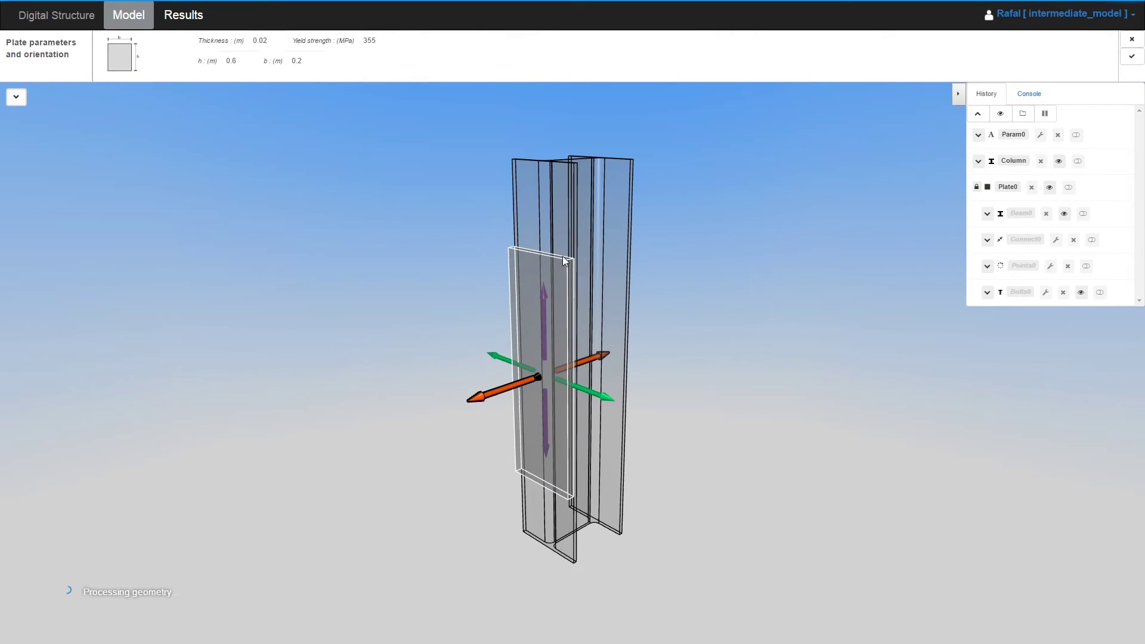
left_click(224, 62)
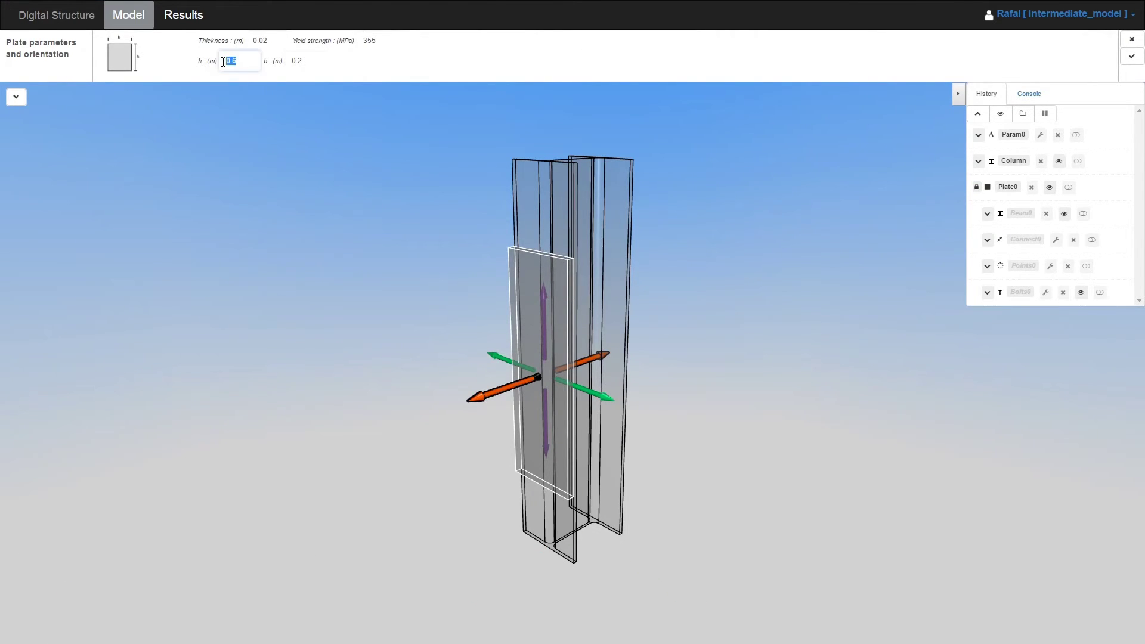
type("h")
left_click(1125, 64)
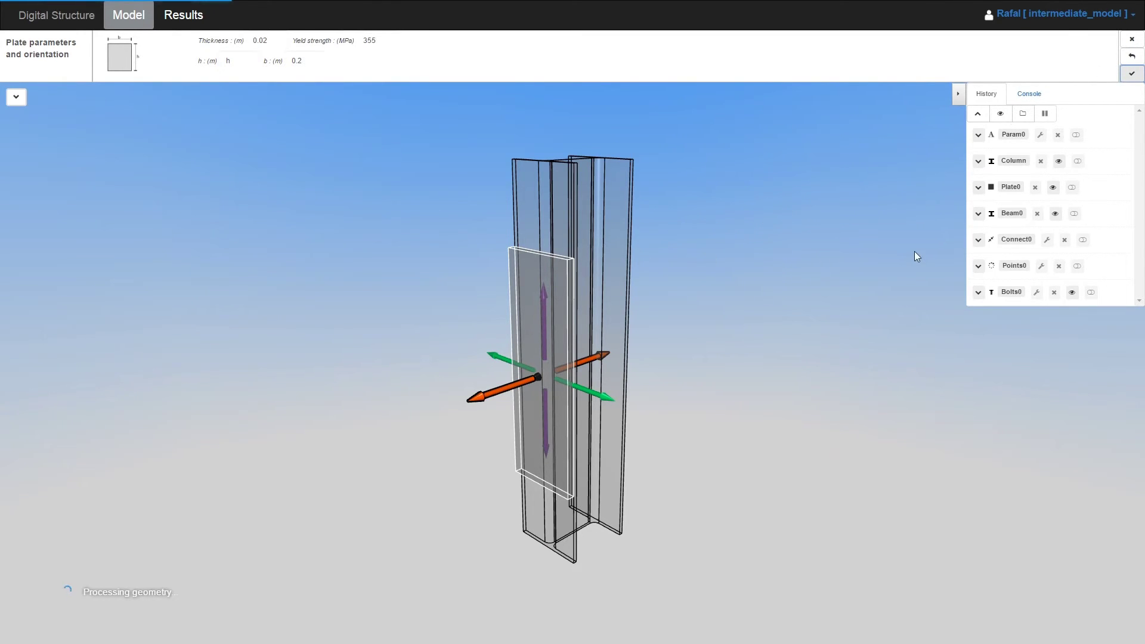
Set Points0's e2 to 0.06*h, p2 to (h-2*0.06*h)/(n-1) and n2 to n
left_click(981, 268)
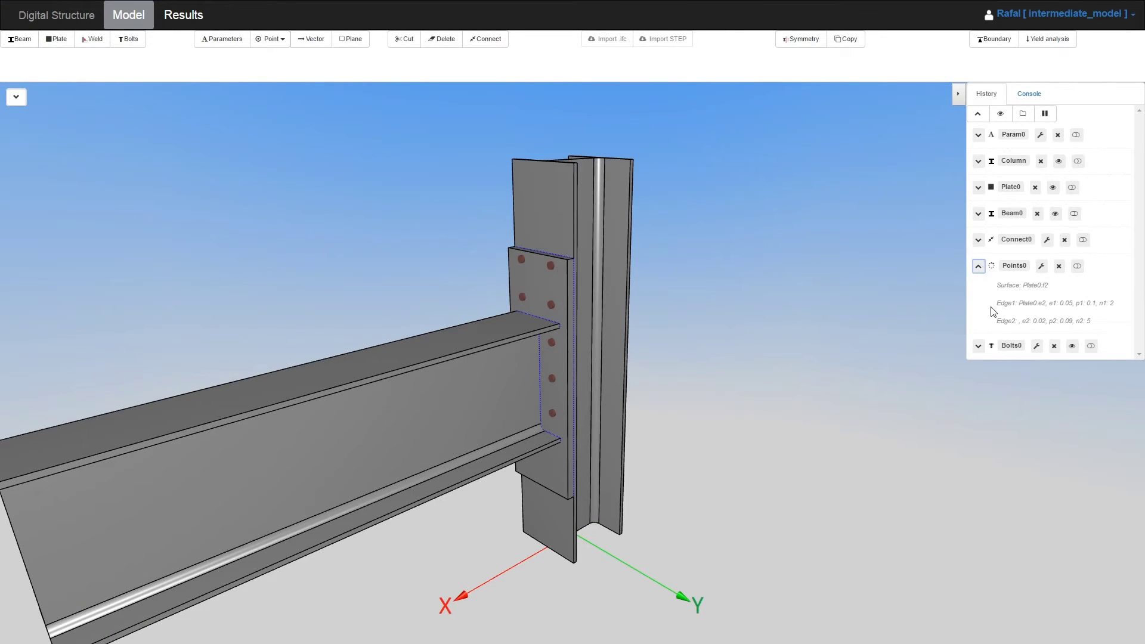
left_click(1047, 267)
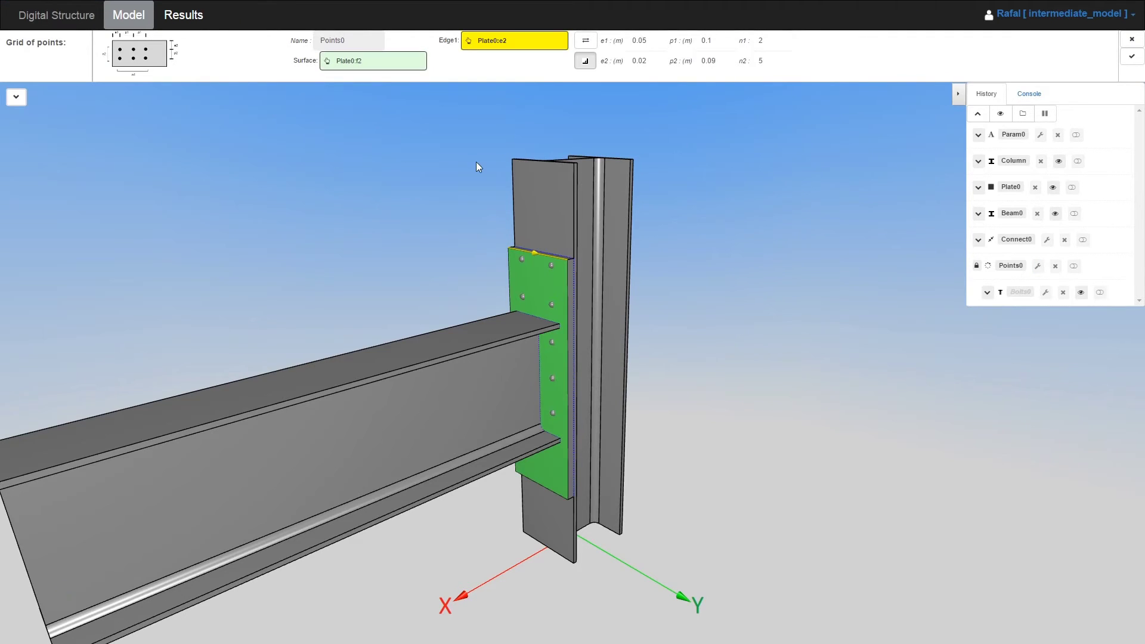
left_click(650, 61)
key("BackSpace")
type("6")
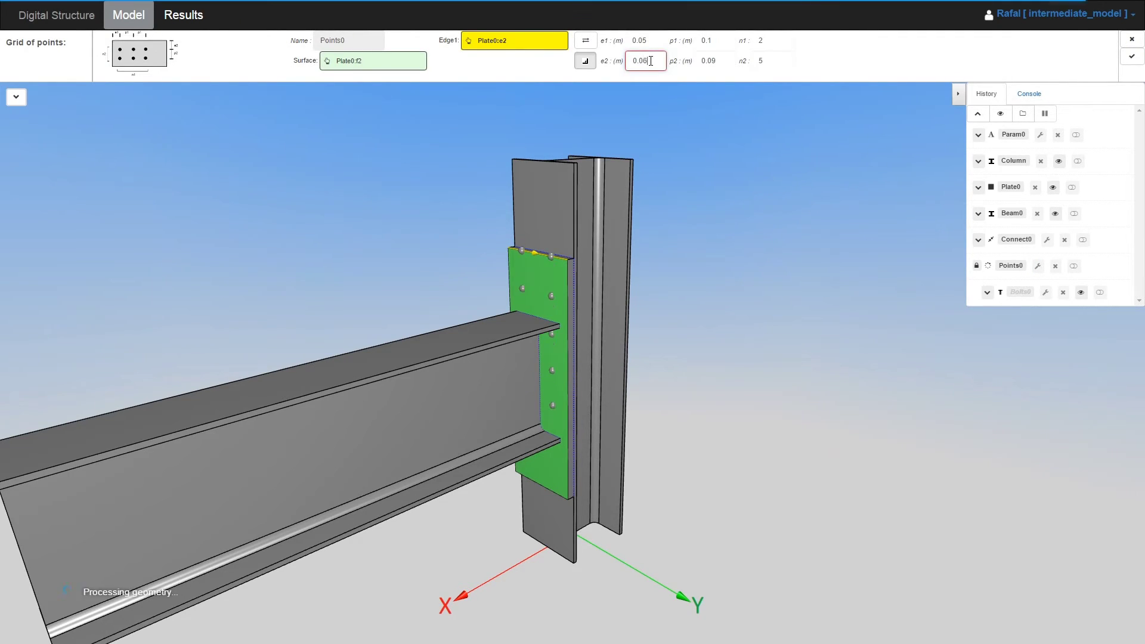
type("*h")
key("Tab")
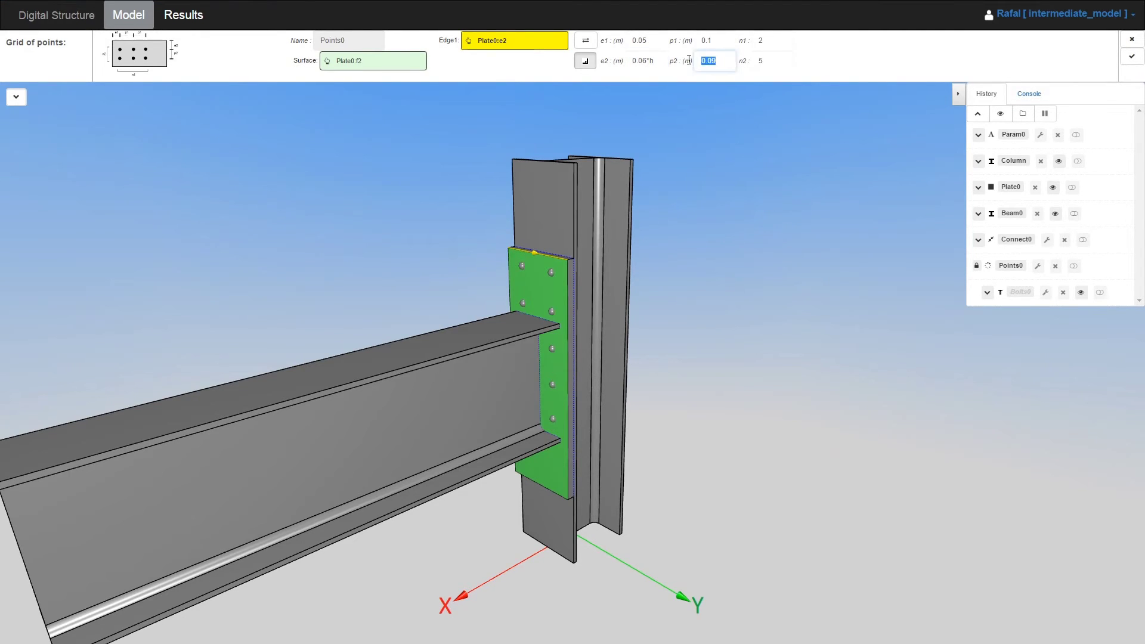
type("(h-2*0")
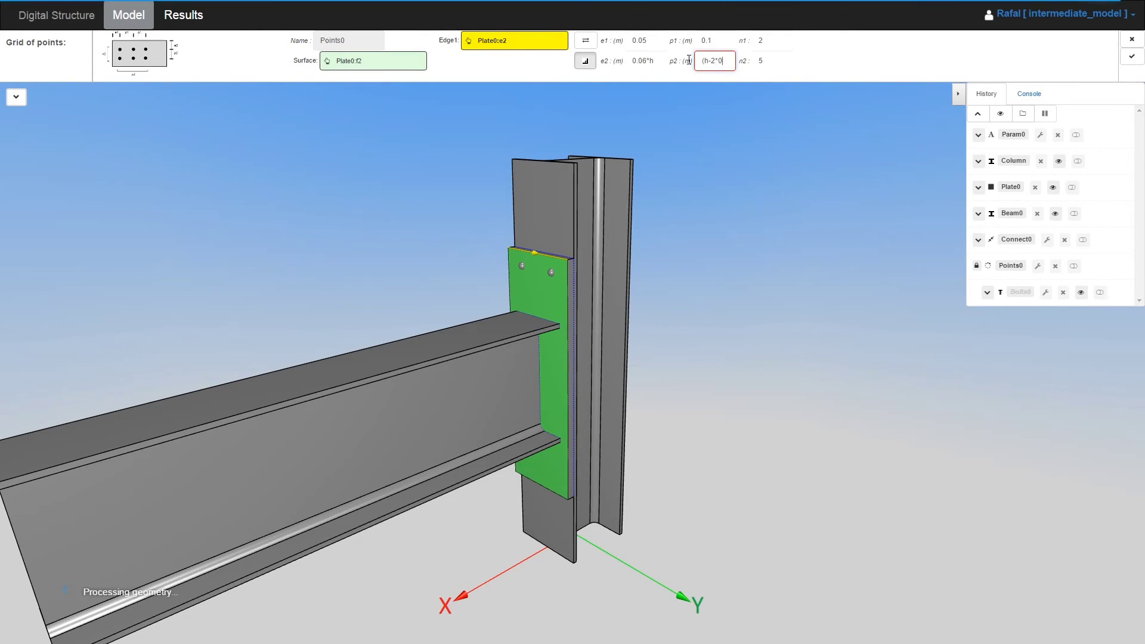
type(".06")
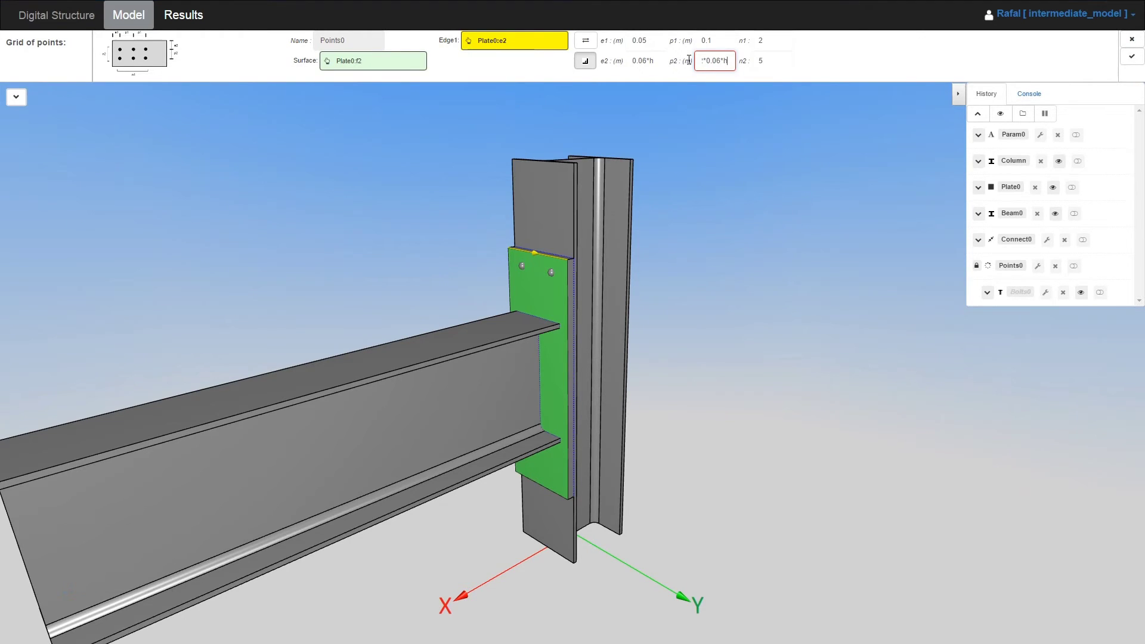
type("*h)/(n")
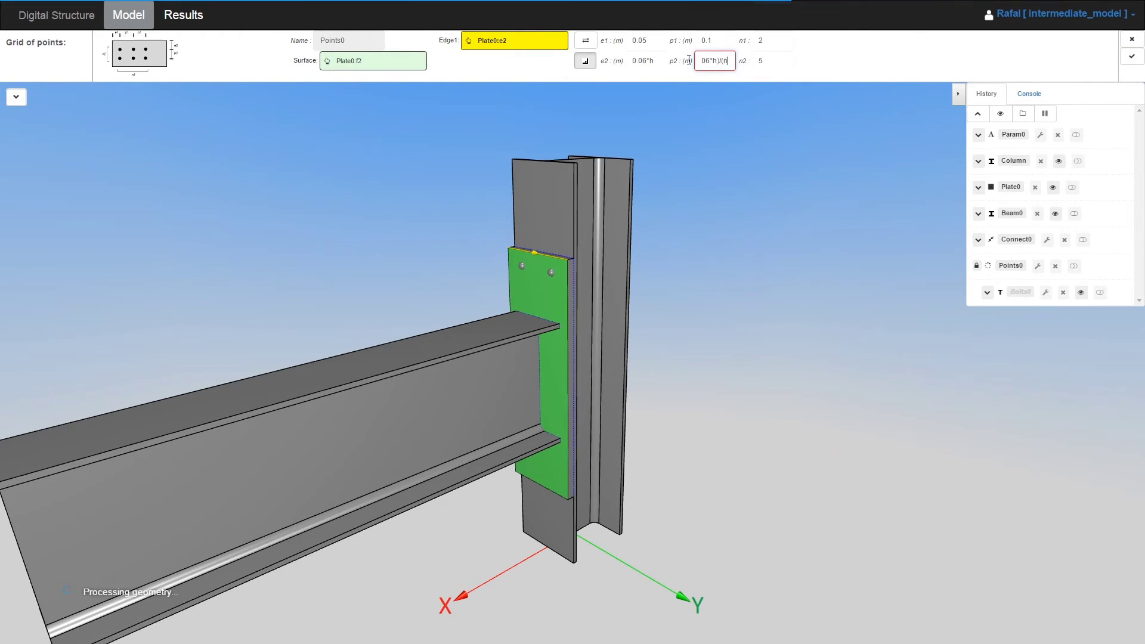
type("-1)")
key("Tab")
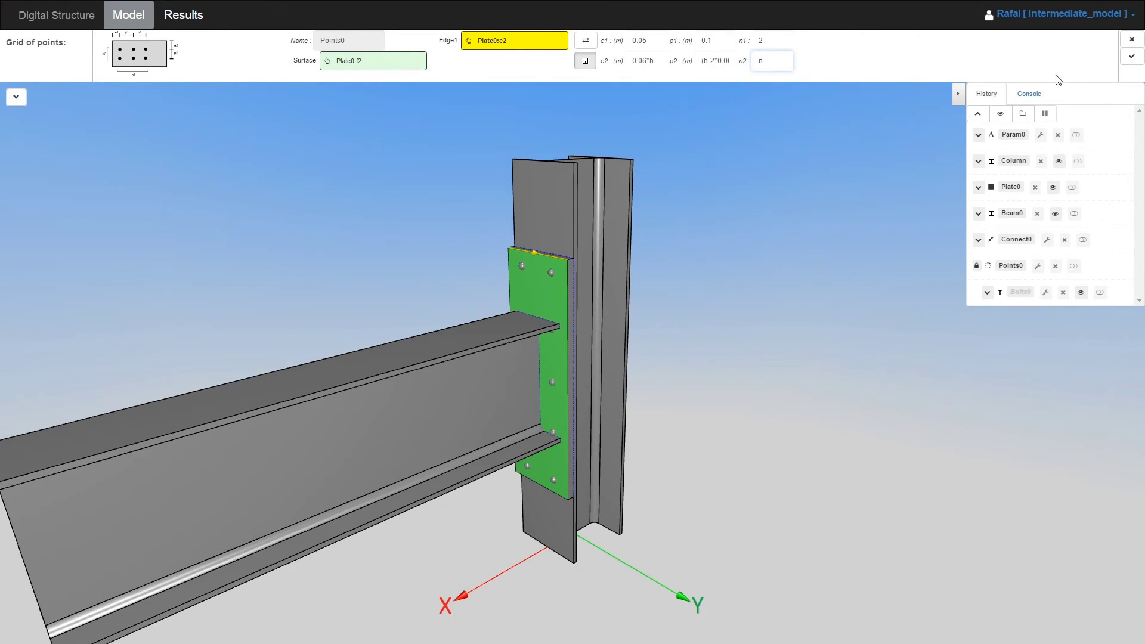
left_click(1132, 60)
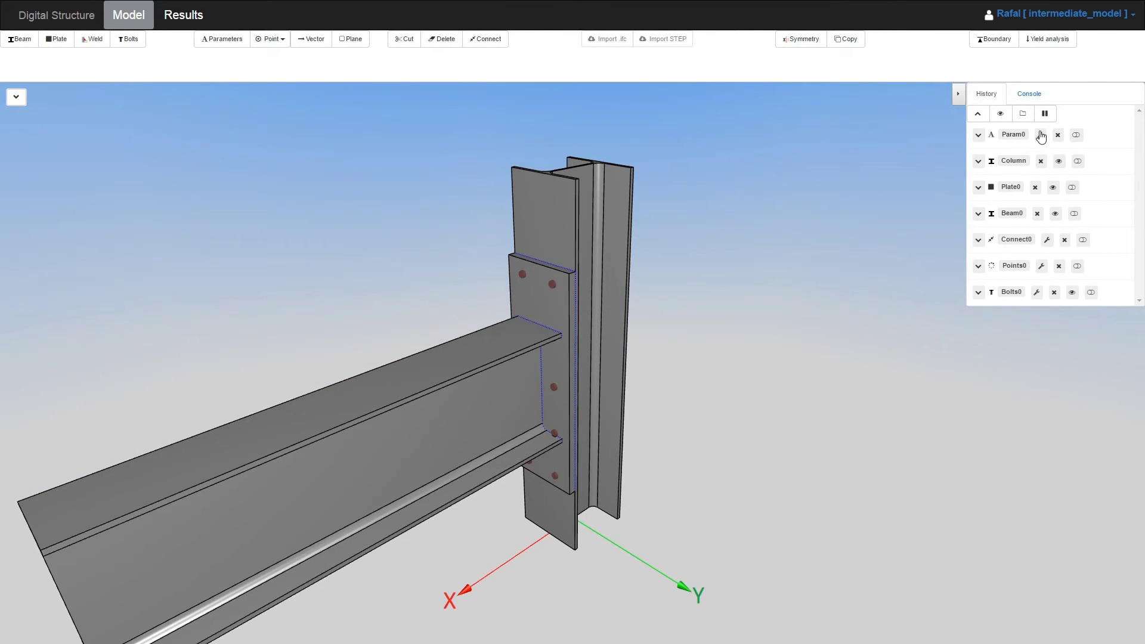
Set Param0's h to 0.4 and n to 7 and apply, regenerating plate and bolts
left_click(1041, 135)
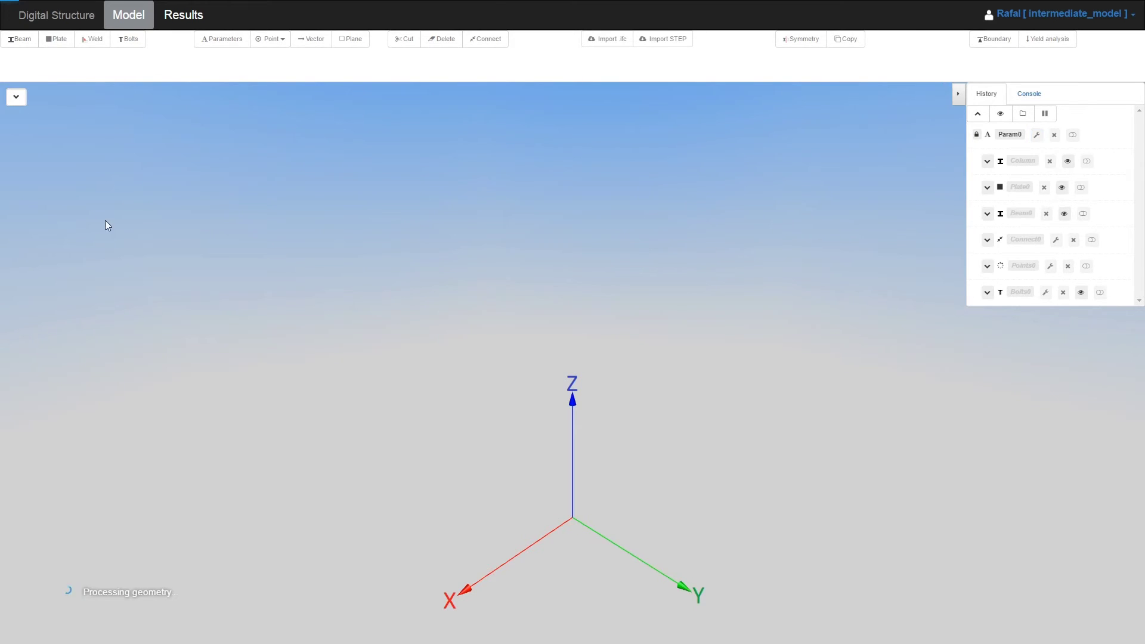
left_click(216, 57)
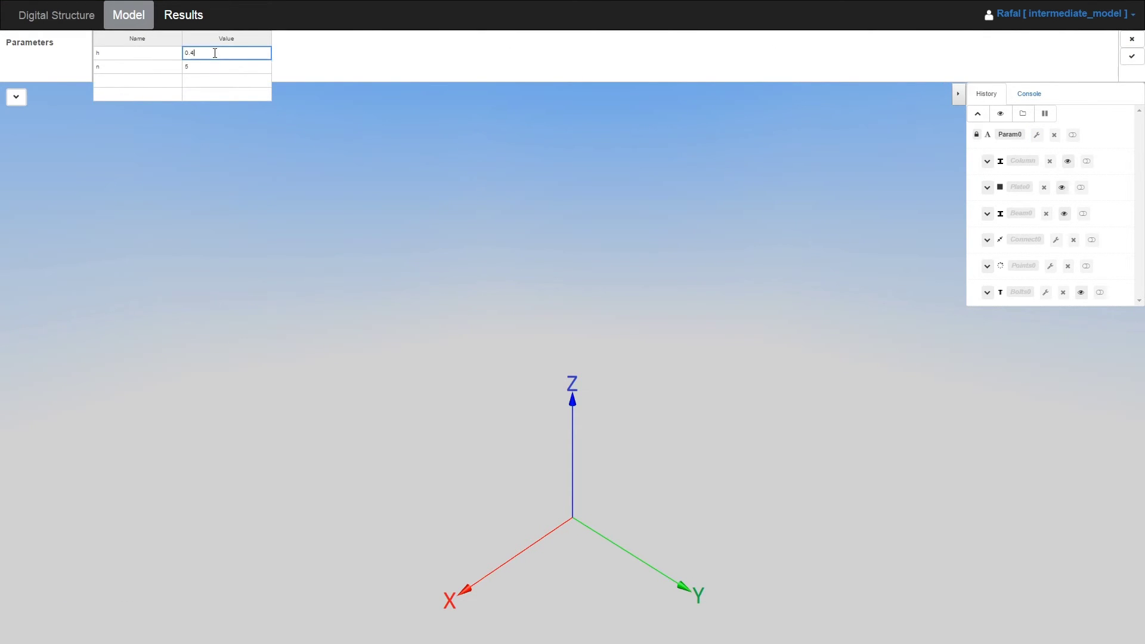
type("0.4")
left_click(208, 73)
type("7")
left_click(1130, 57)
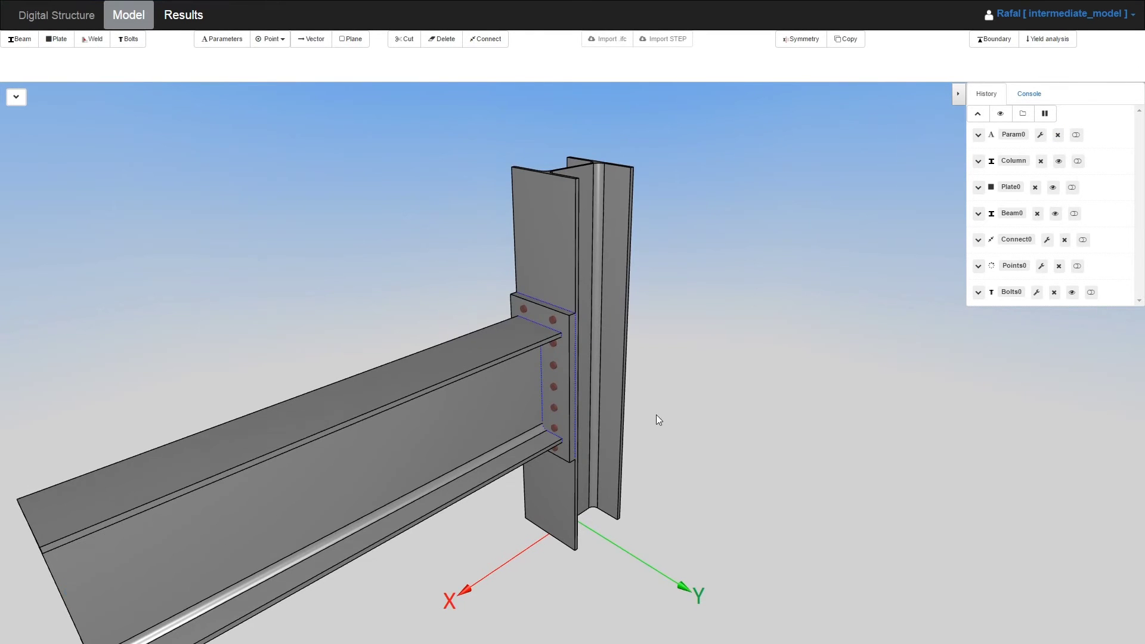
left_click_drag(699, 410, 640, 413)
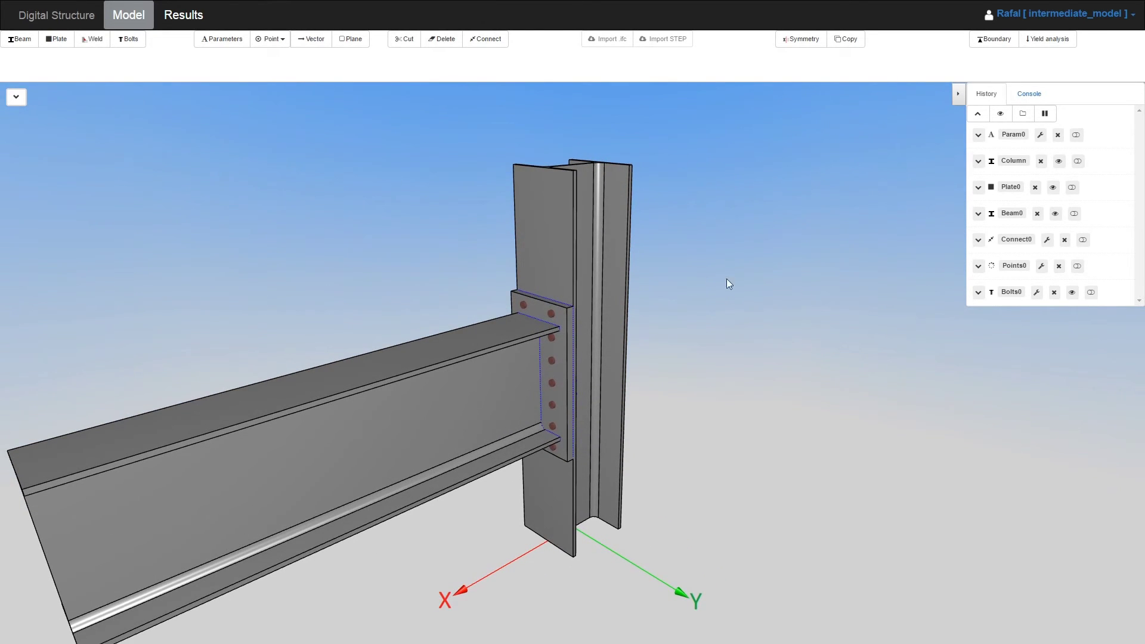
Start a new weld, Weld0, settling on the Angle type after trying Penetration and Continuity
left_click(94, 42)
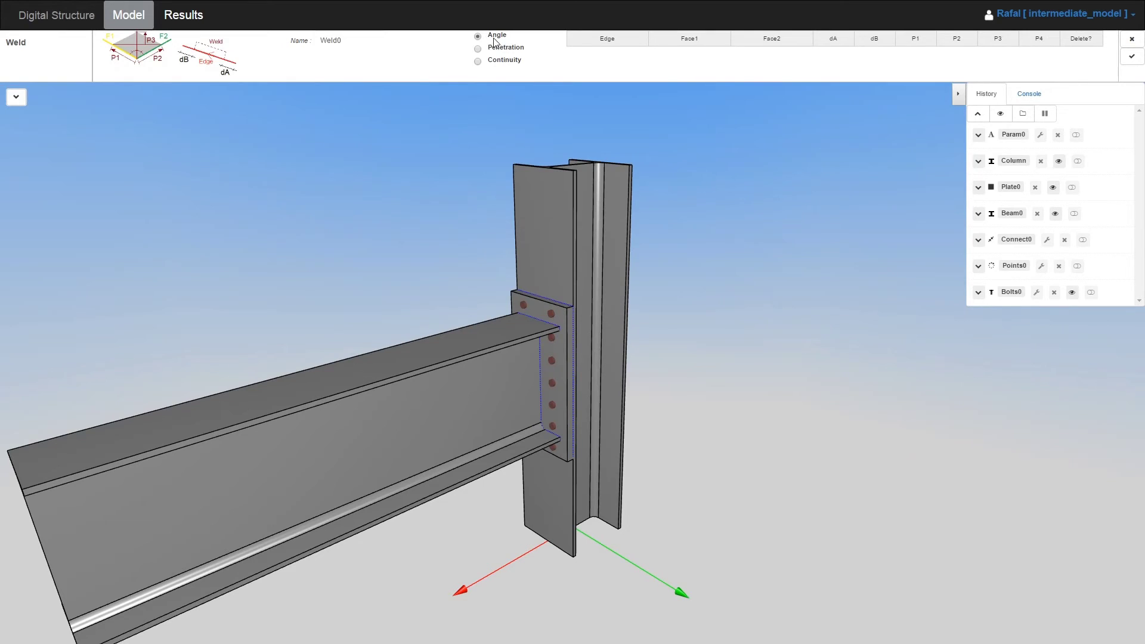
left_click(477, 49)
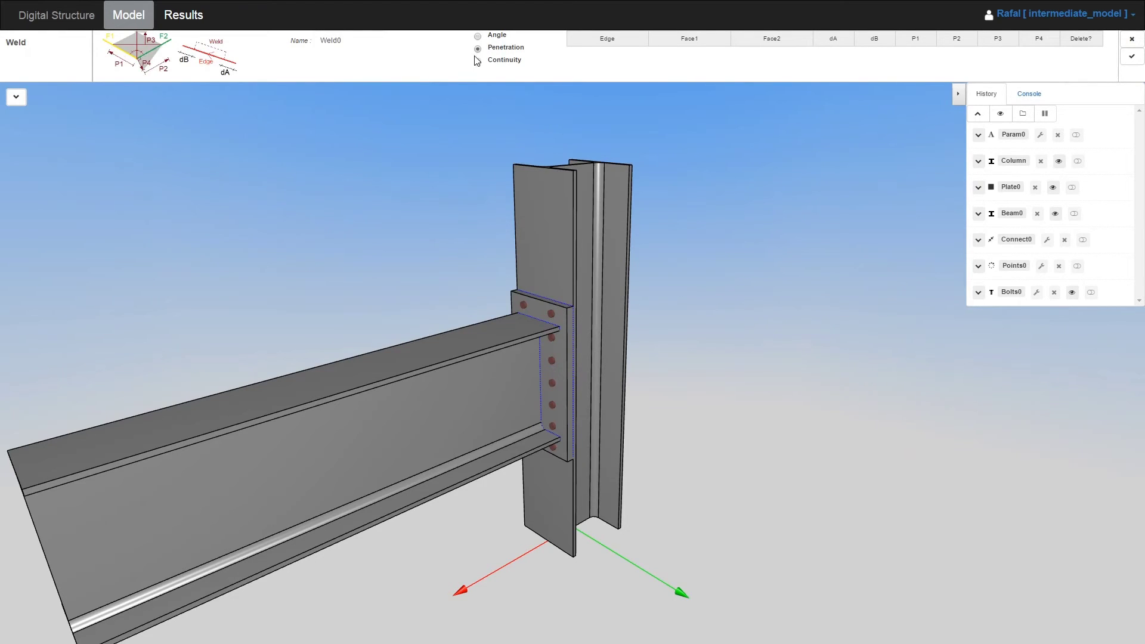
left_click(478, 61)
mouse_move(140, 63)
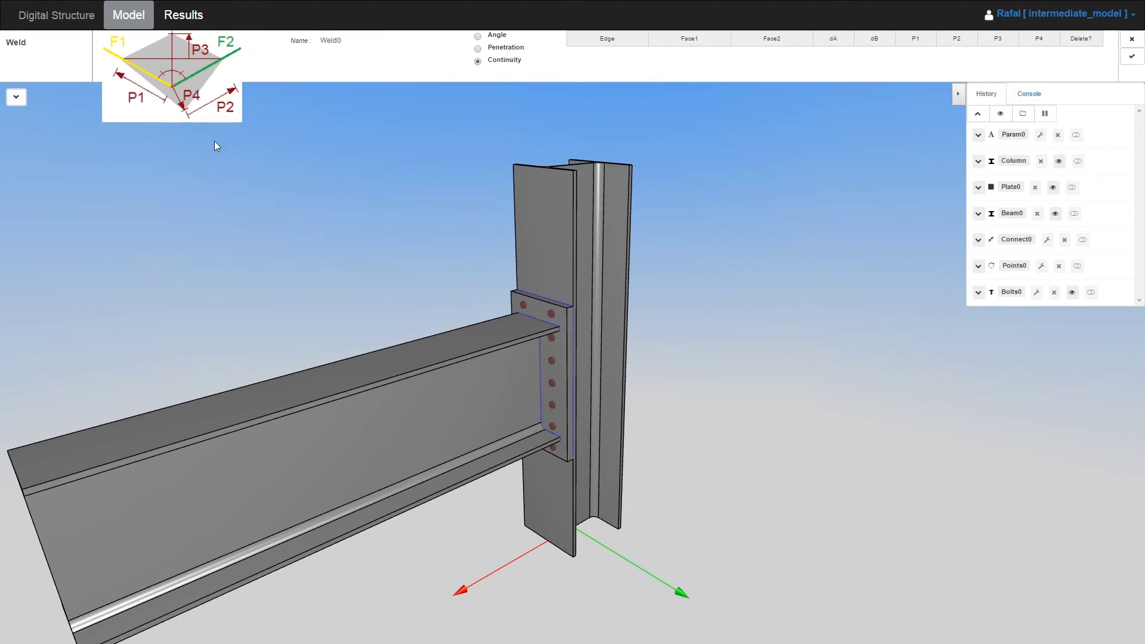
left_click(478, 36)
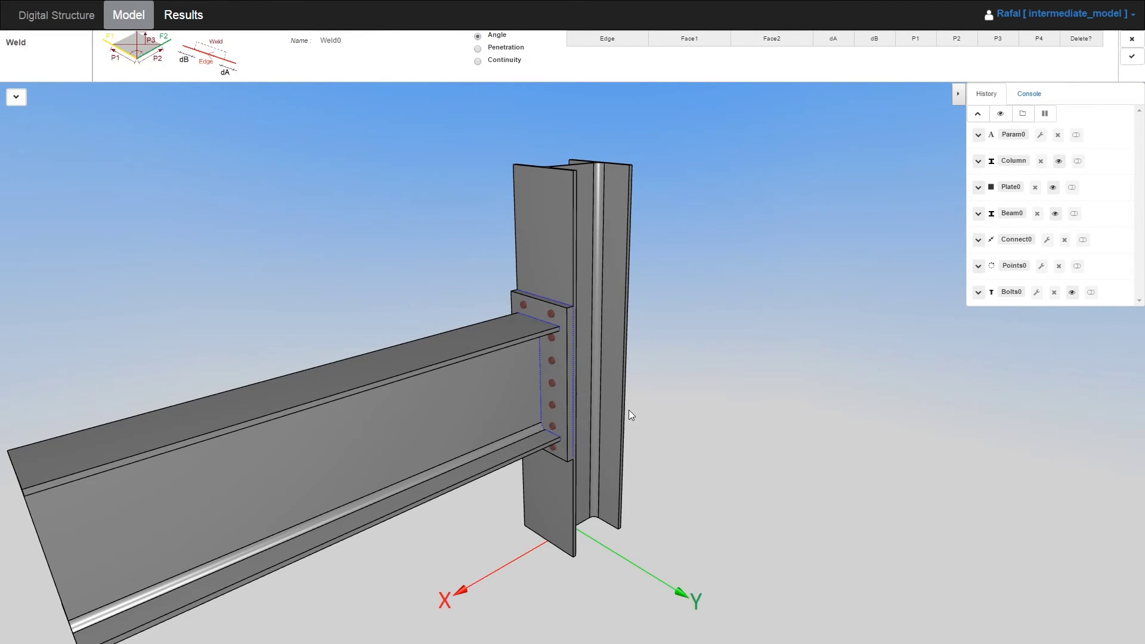
Add plate edge Plate0.e24 along the beam web to Weld0
scroll(501, 378, "up", 4)
scroll(510, 373, "up", 5)
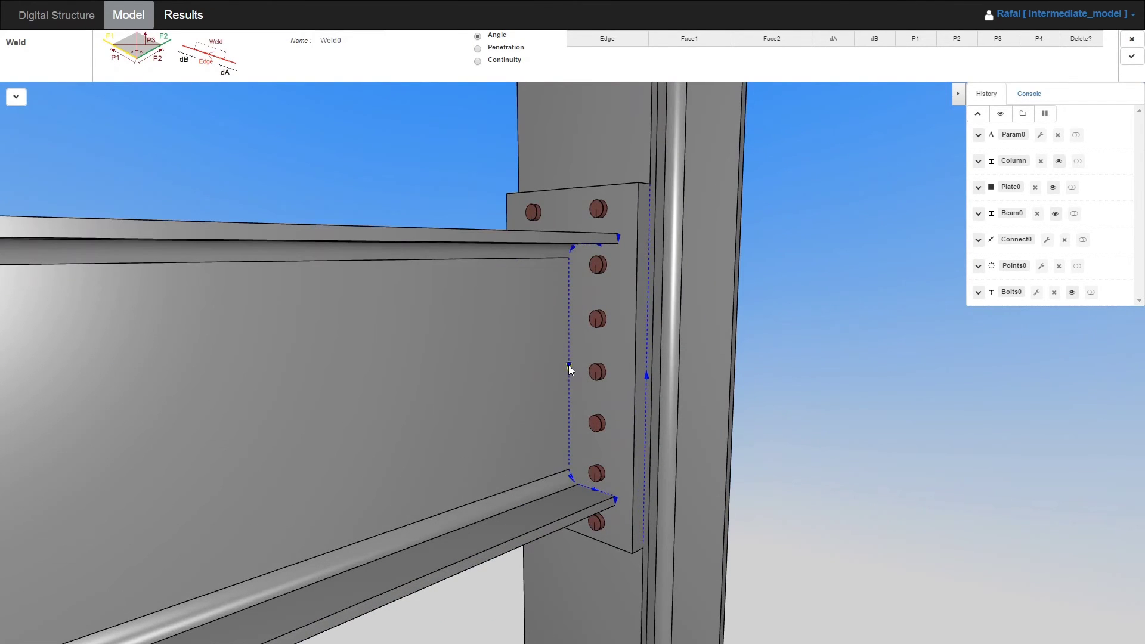
left_click(568, 366)
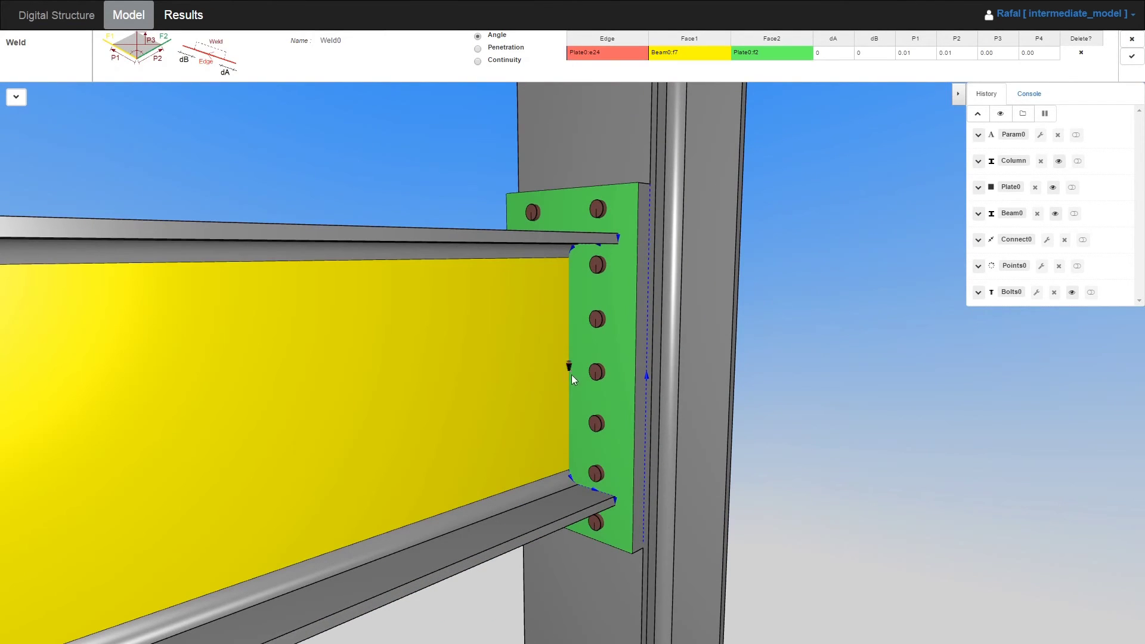
Add the end-plate edges around the beam's bottom flange to Weld0
left_click(570, 475)
left_click(594, 491)
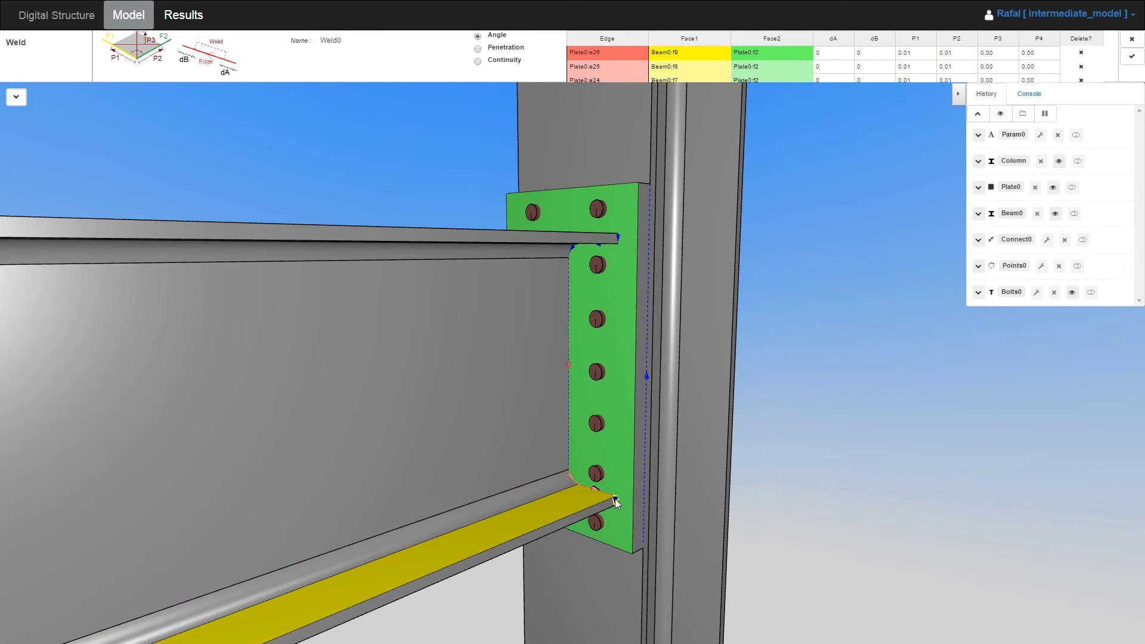
left_click(527, 464)
left_click_drag(545, 446, 569, 498)
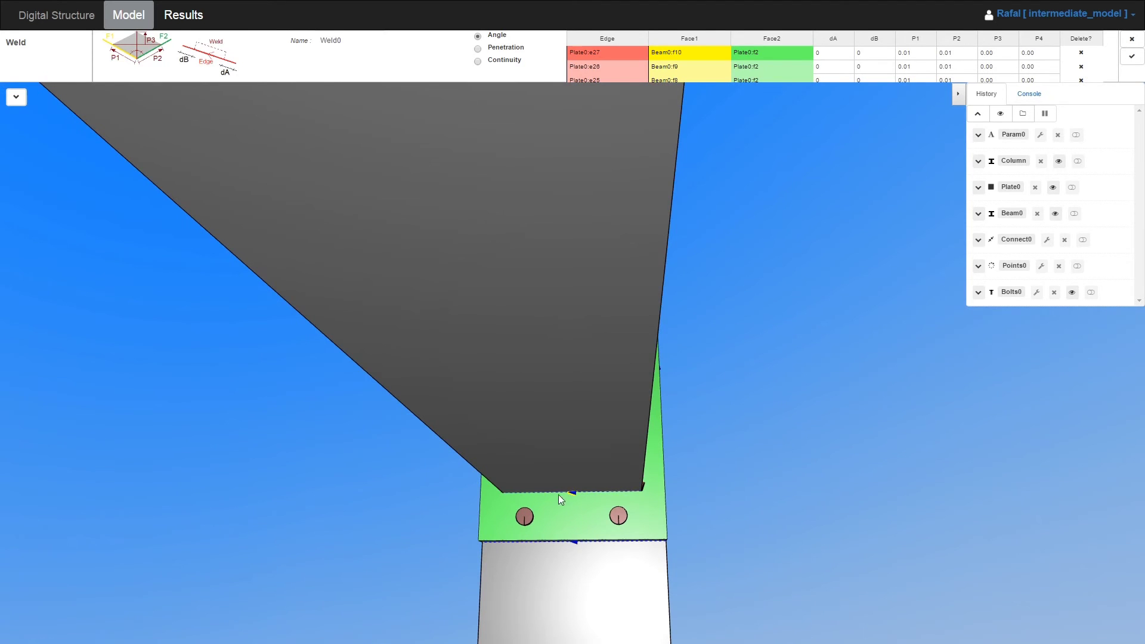
left_click(558, 494)
left_click_drag(484, 472, 514, 487)
left_click(519, 495)
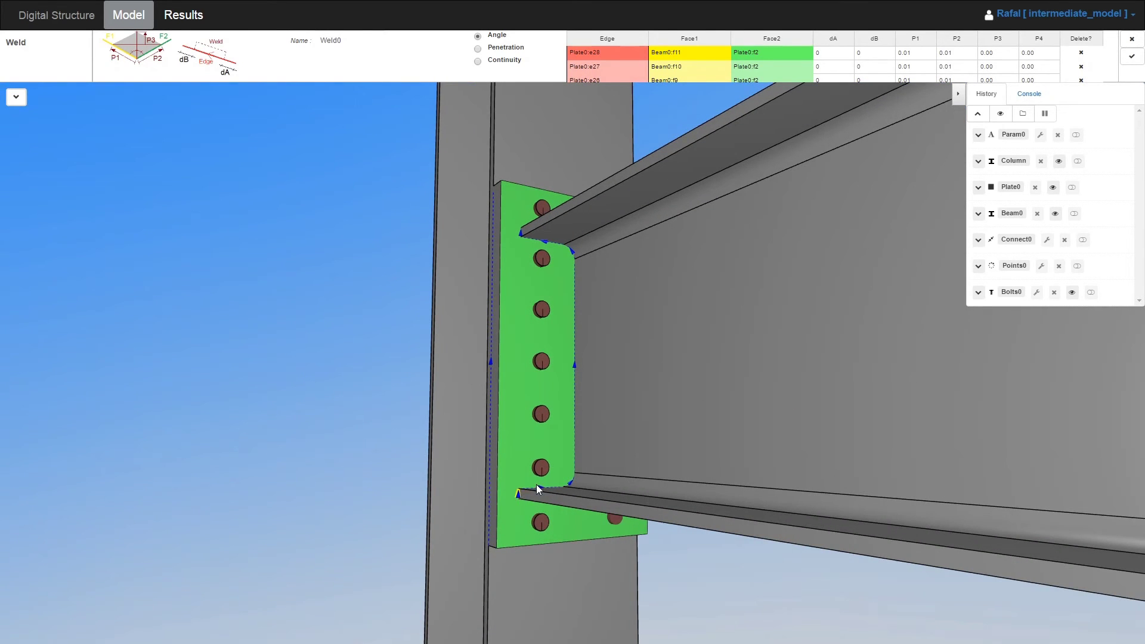
left_click(570, 482)
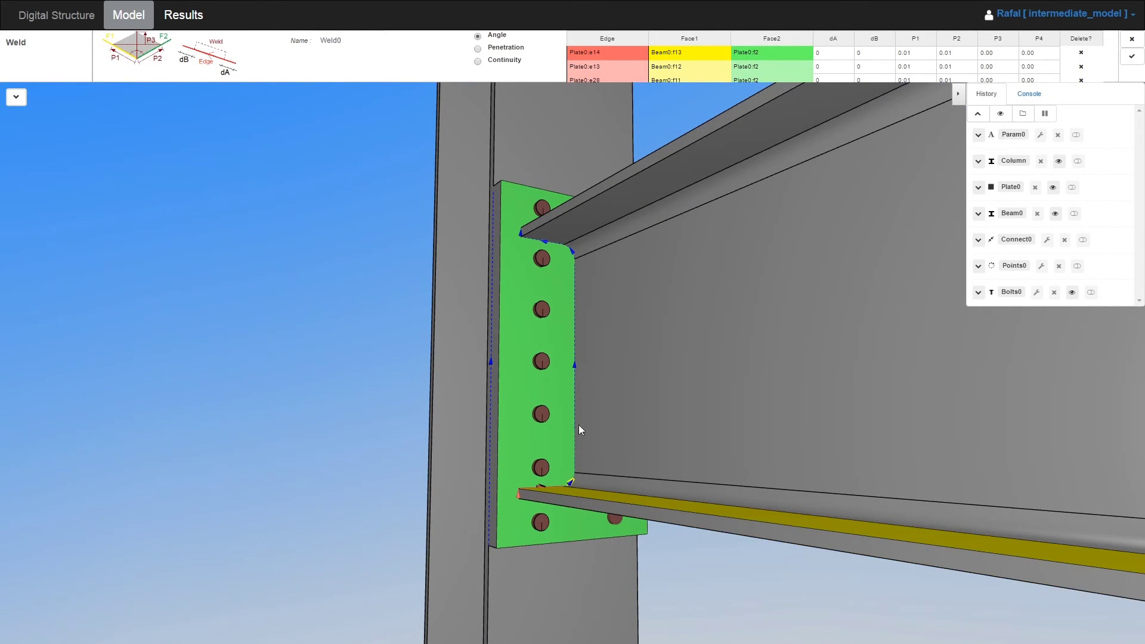
Add the web edges and the top flange's side edges to Weld0
left_click(575, 364)
left_click(573, 256)
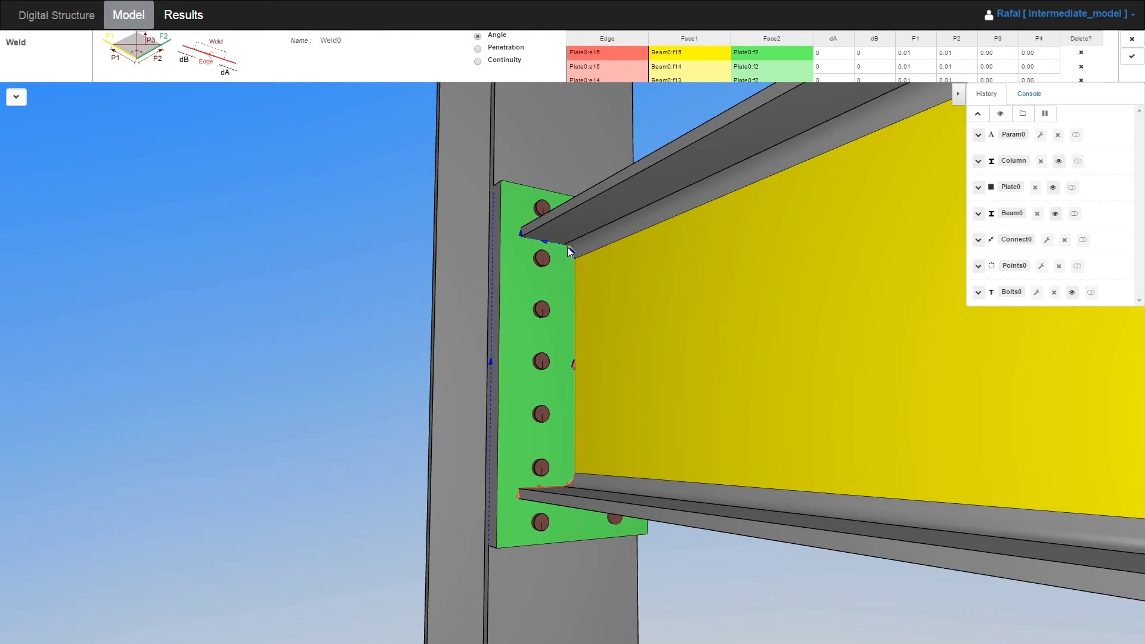
left_click(544, 243)
left_click(520, 236)
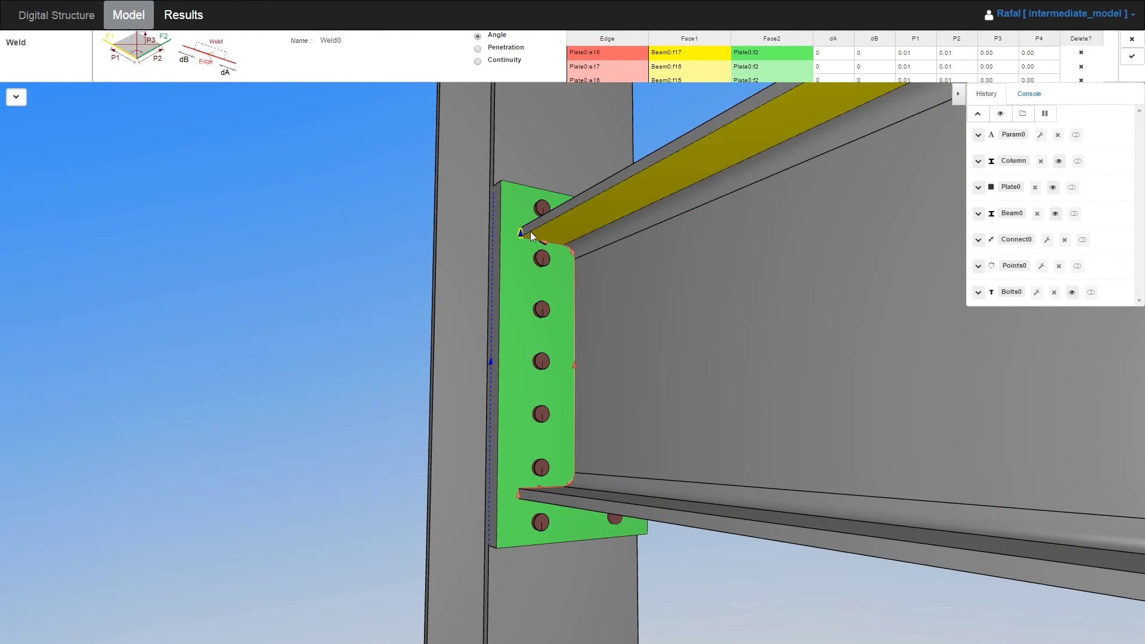
left_click(531, 231)
Add the remaining top flange edges and confirm Weld0
left_click_drag(552, 280, 595, 237)
left_click(575, 270)
left_click(587, 298)
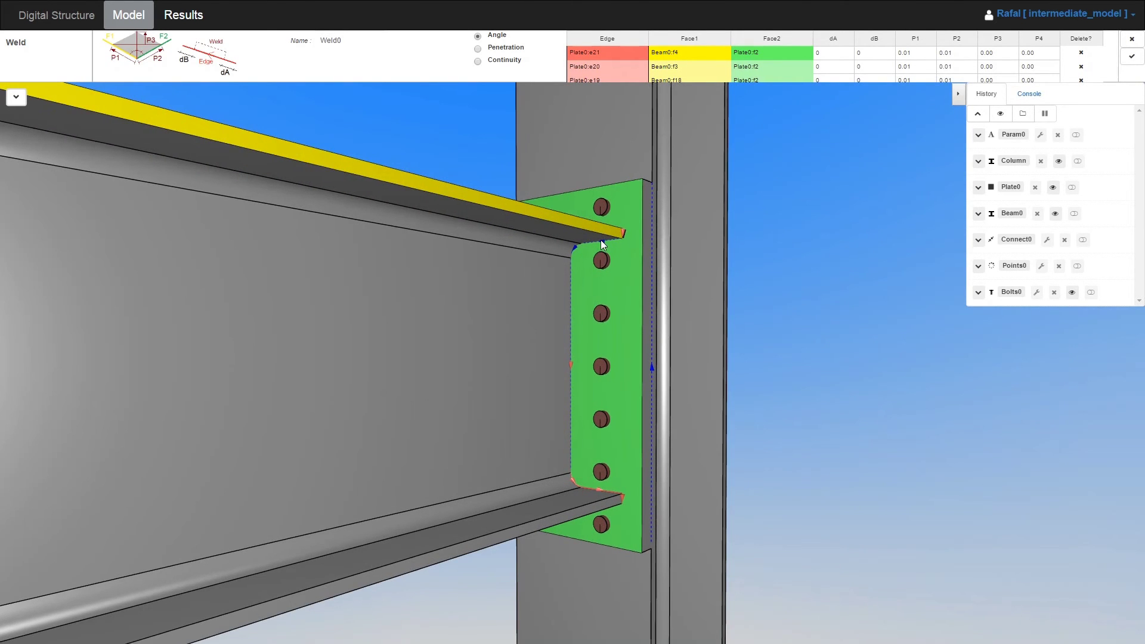
left_click(575, 246)
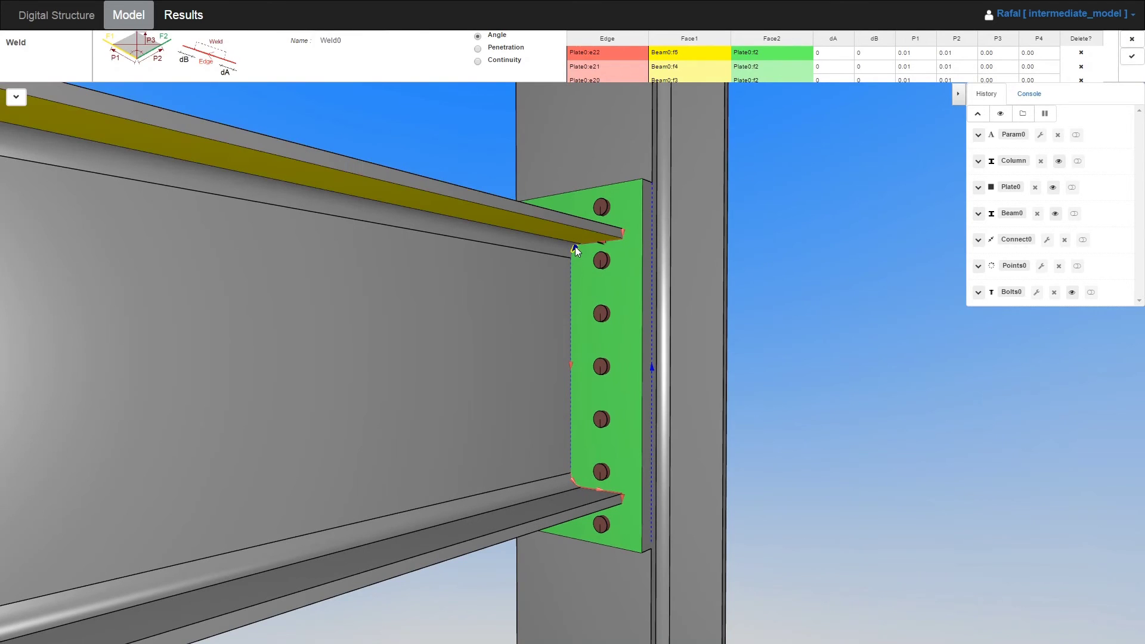
left_click(574, 248)
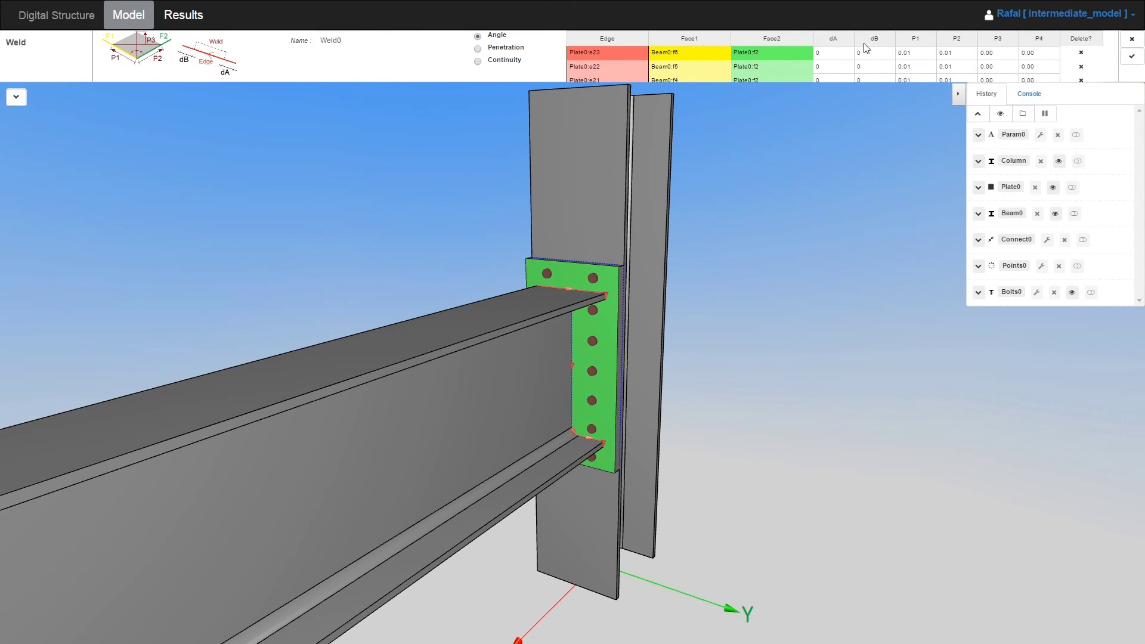
mouse_move(208, 61)
left_click(1132, 58)
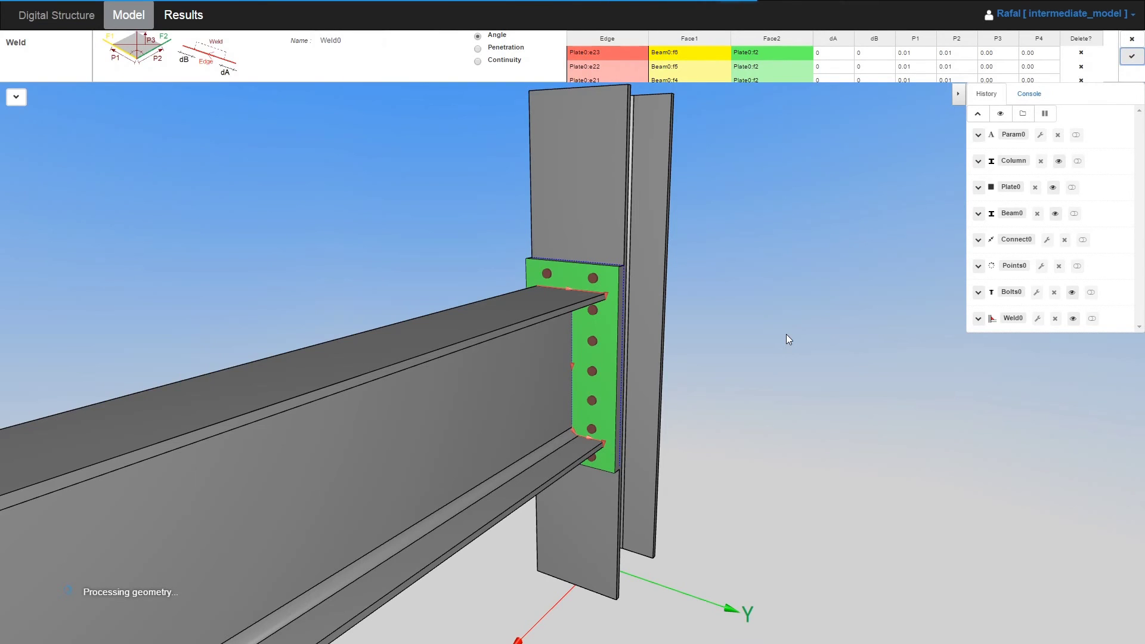
Zoom and orbit around the joint to inspect the weld bead around the beam profile
scroll(759, 323, "down", 2)
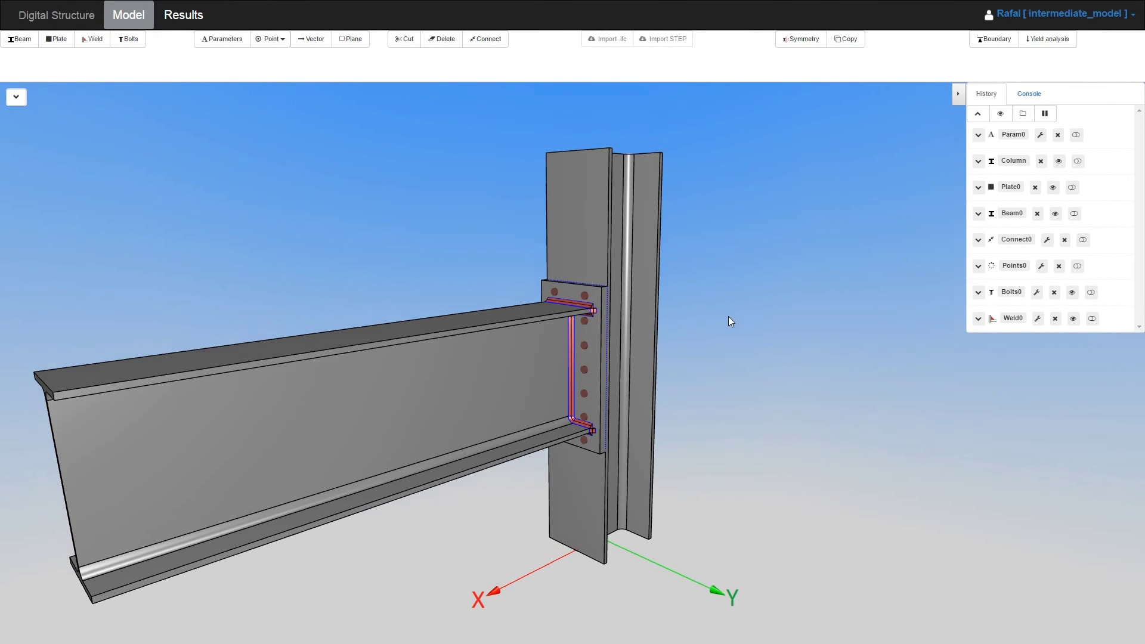
left_click_drag(728, 317, 460, 399)
scroll(610, 359, "up", 5)
scroll(504, 381, "down", 5)
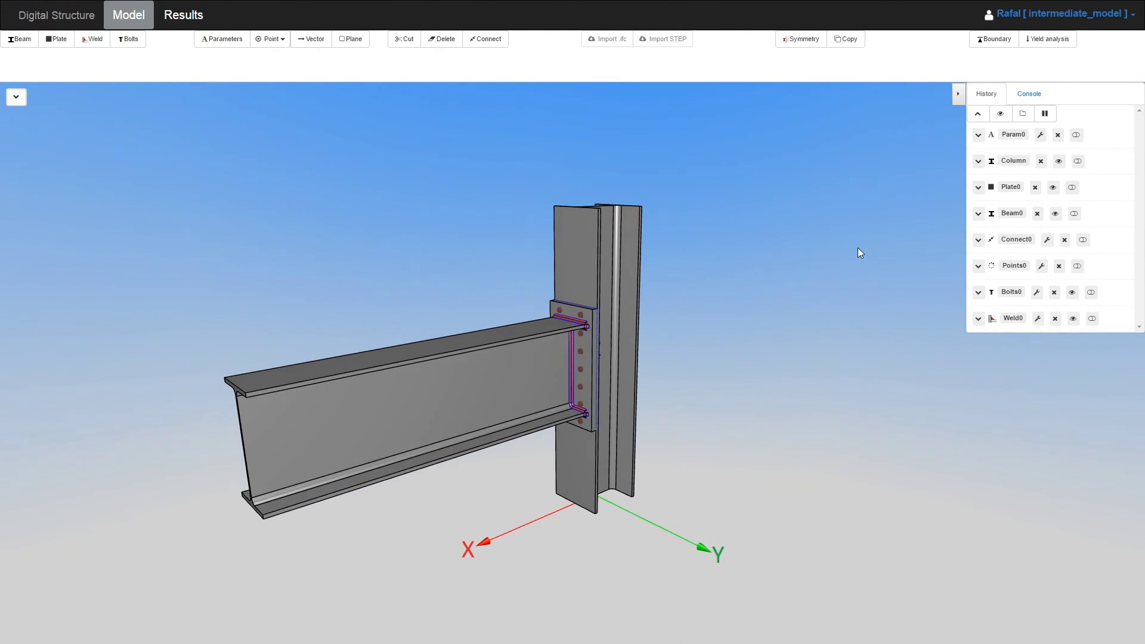
Add a new parameter p = 0.005 to Param0 alongside h and n
left_click(1041, 137)
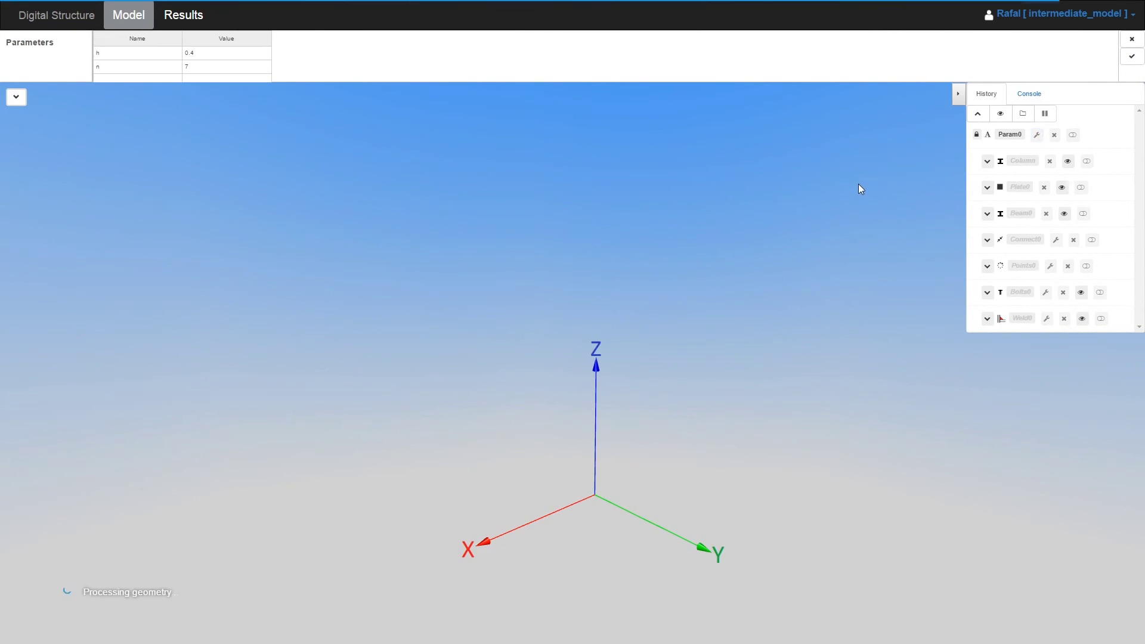
left_click(146, 80)
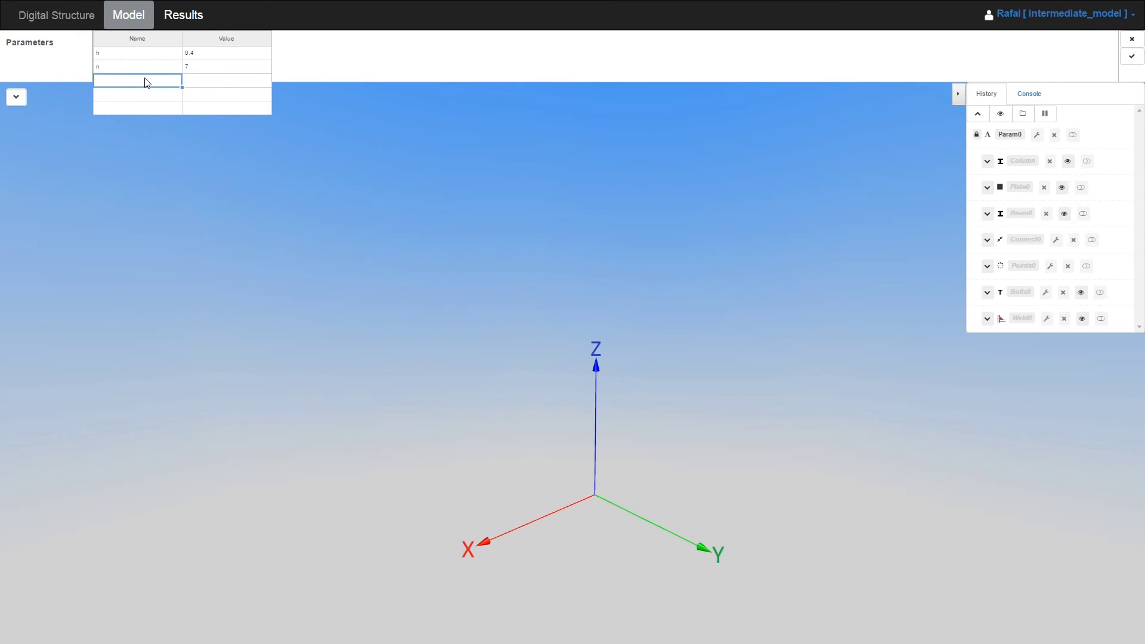
type("p")
key("Tab")
type("0.005")
left_click(1131, 57)
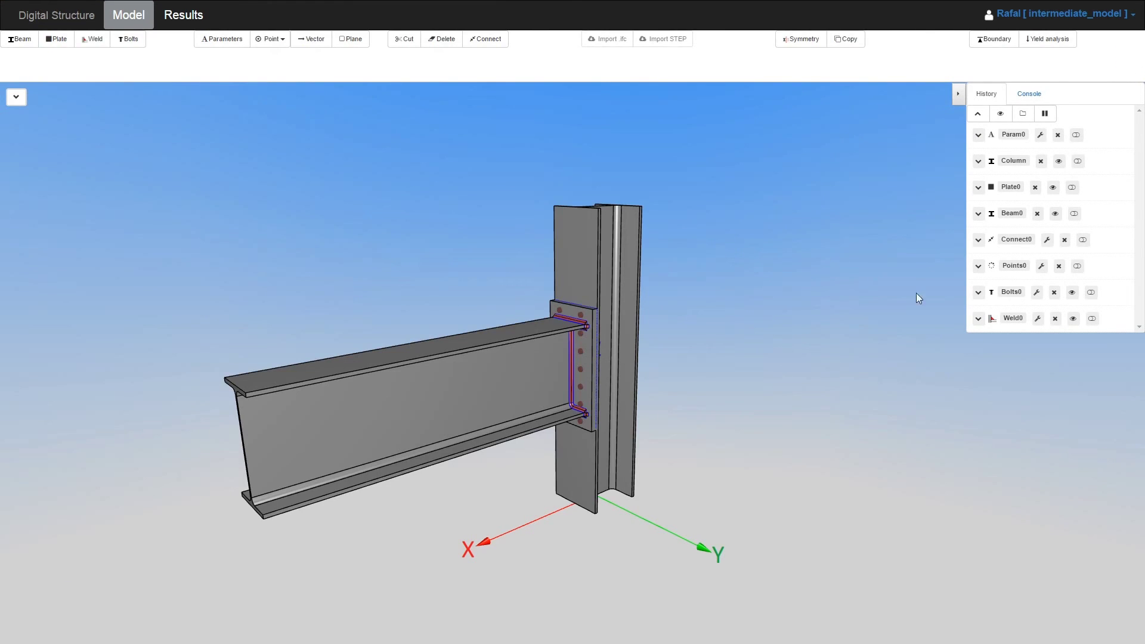
left_click(1038, 319)
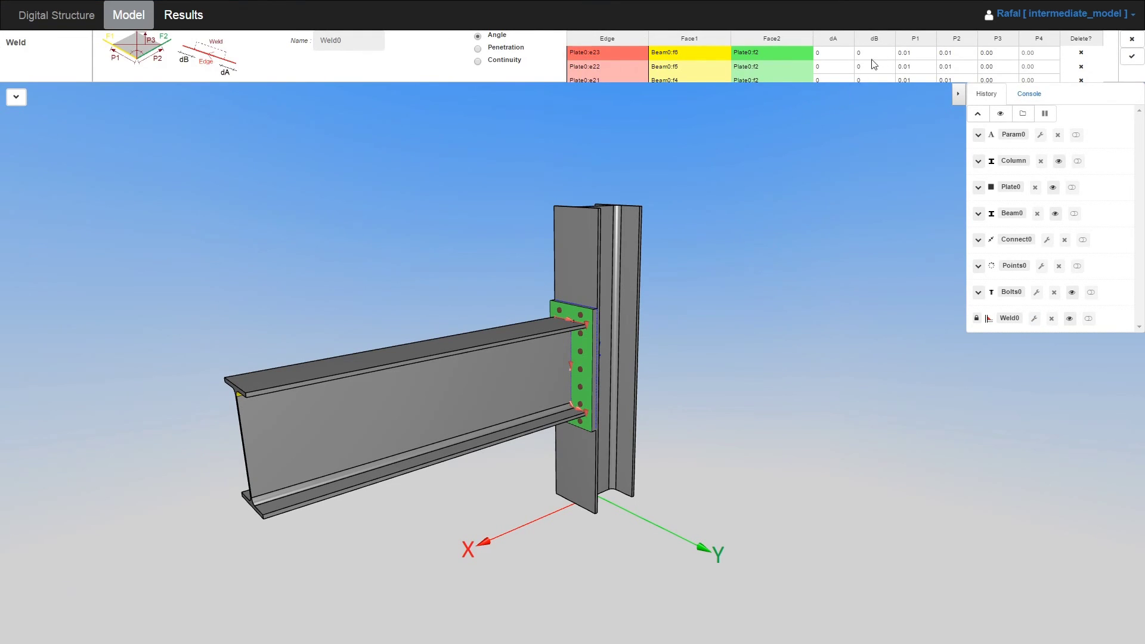
Replace Weld0's P1 and P2 leg sizes of 0.01 with parameter p and apply
left_click(908, 52)
key("BackSpace")
key("BackSpace")
key("BackSpace")
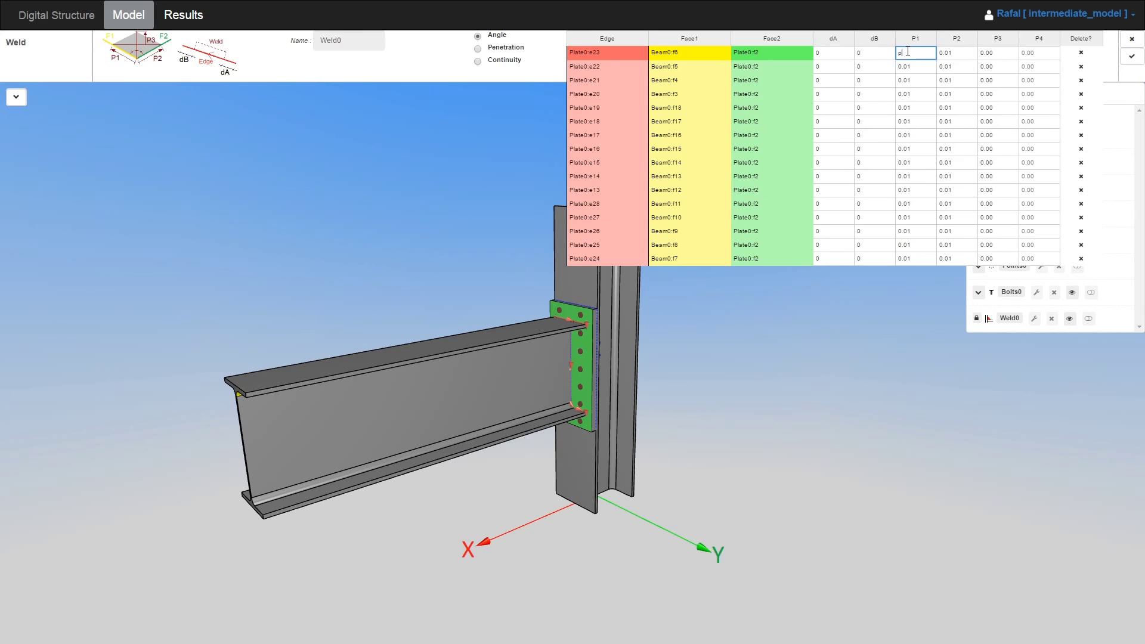
type("p")
key("Tab")
type("p")
left_click_drag(909, 55, 973, 256)
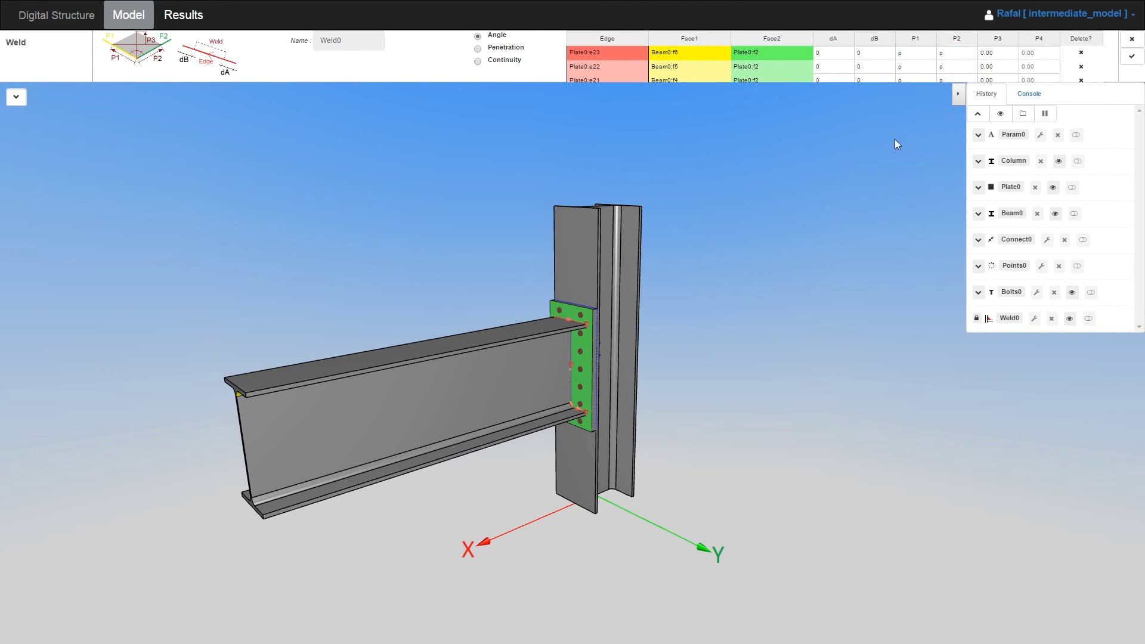
mouse_move(1084, 73)
left_click(1131, 57)
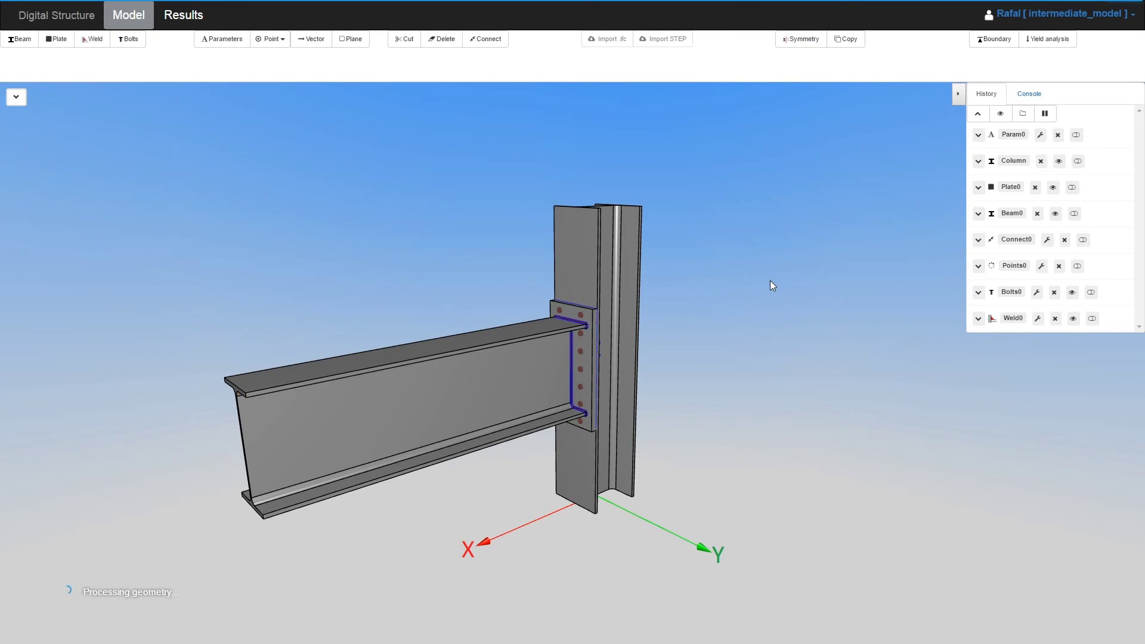
scroll(566, 382, "up", 10)
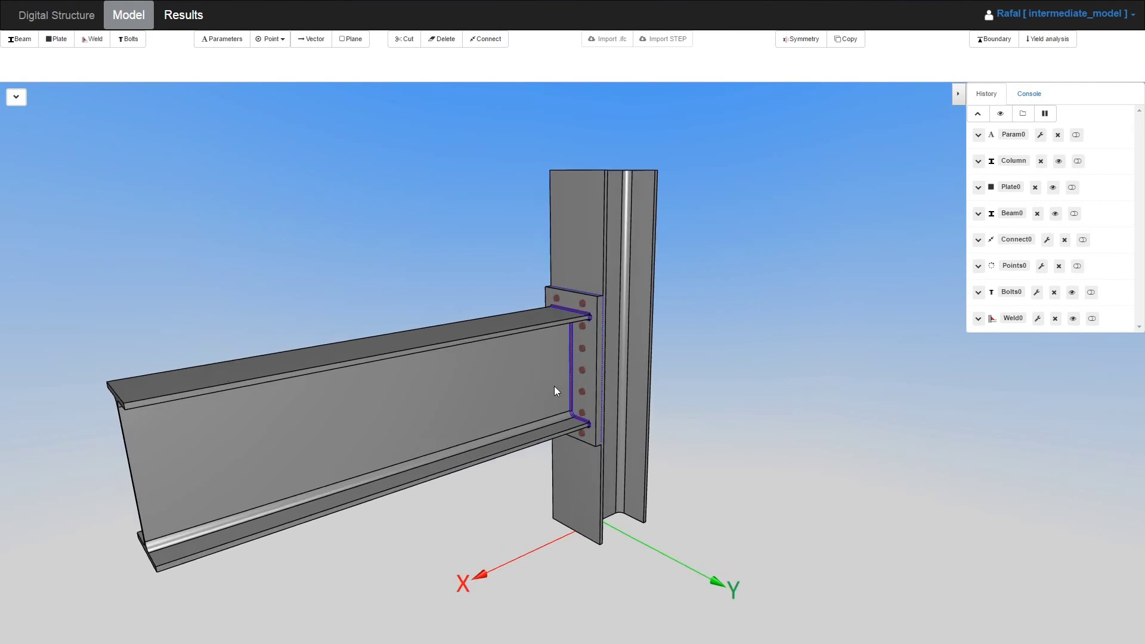
mouse_move(575, 388)
left_mouse_down()
mouse_move(563, 374)
mouse_move(593, 391)
mouse_move(685, 378)
mouse_move(712, 352)
mouse_move(670, 370)
mouse_move(566, 383)
left_mouse_up()
scroll(547, 364, "down", 10)
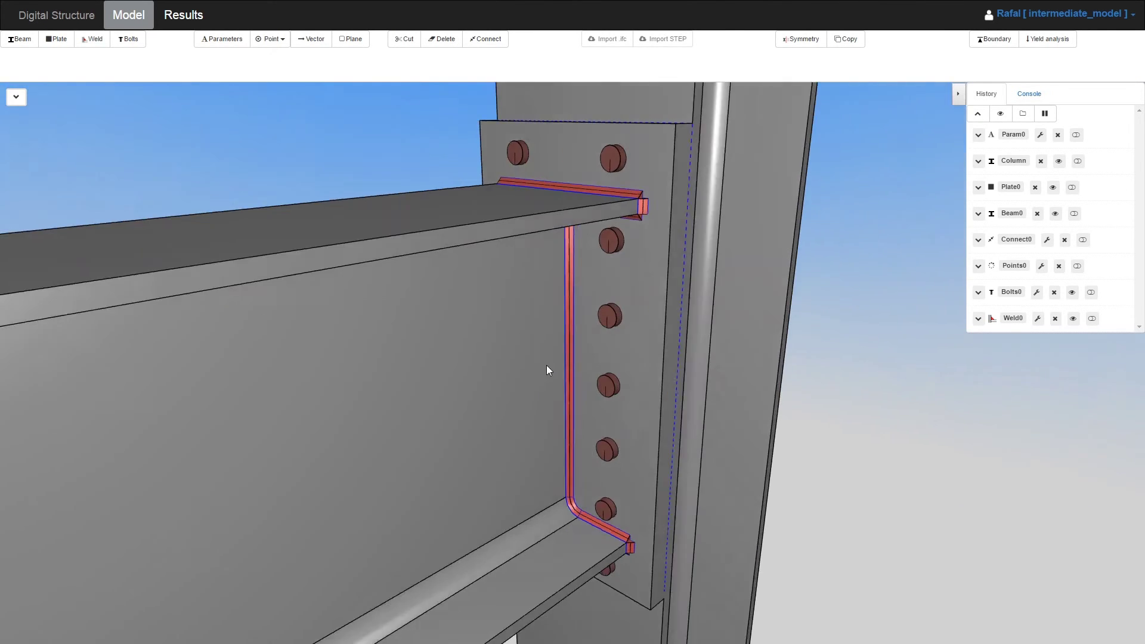
scroll(550, 366, "down", 4)
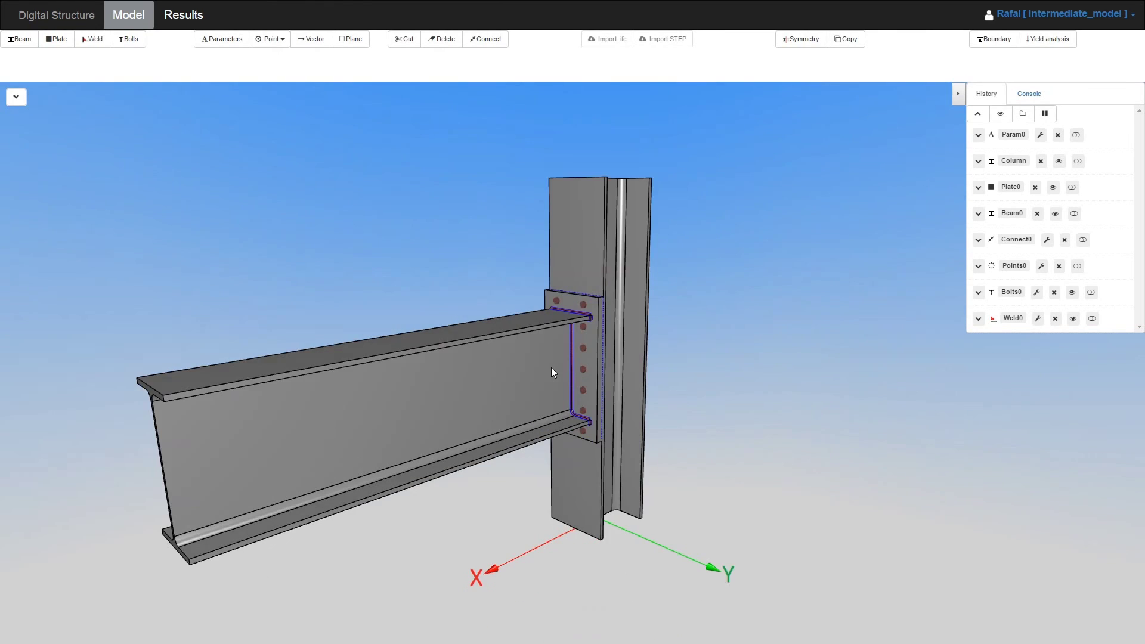